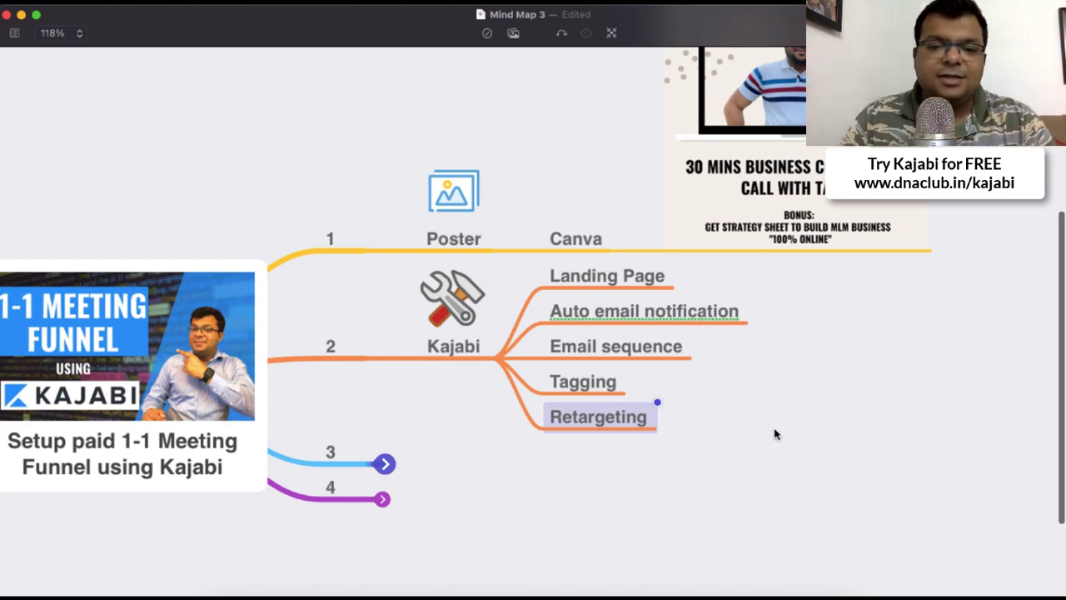
{"action": "key", "text": "Left"}
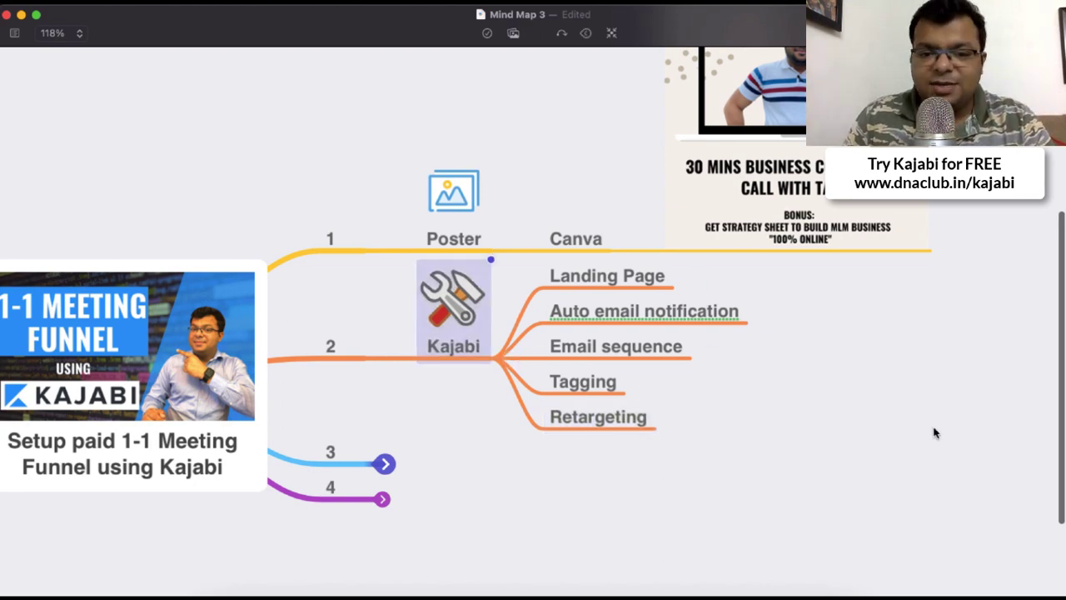
{"action": "left_click", "coordinate": [638, 274]}
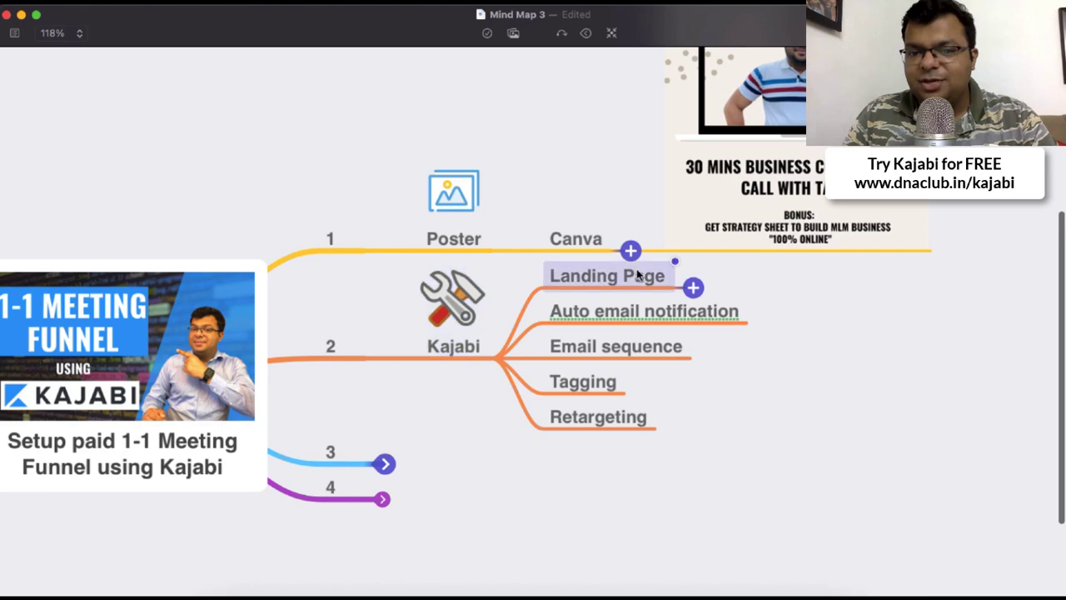
{"action": "left_click", "coordinate": [782, 471]}
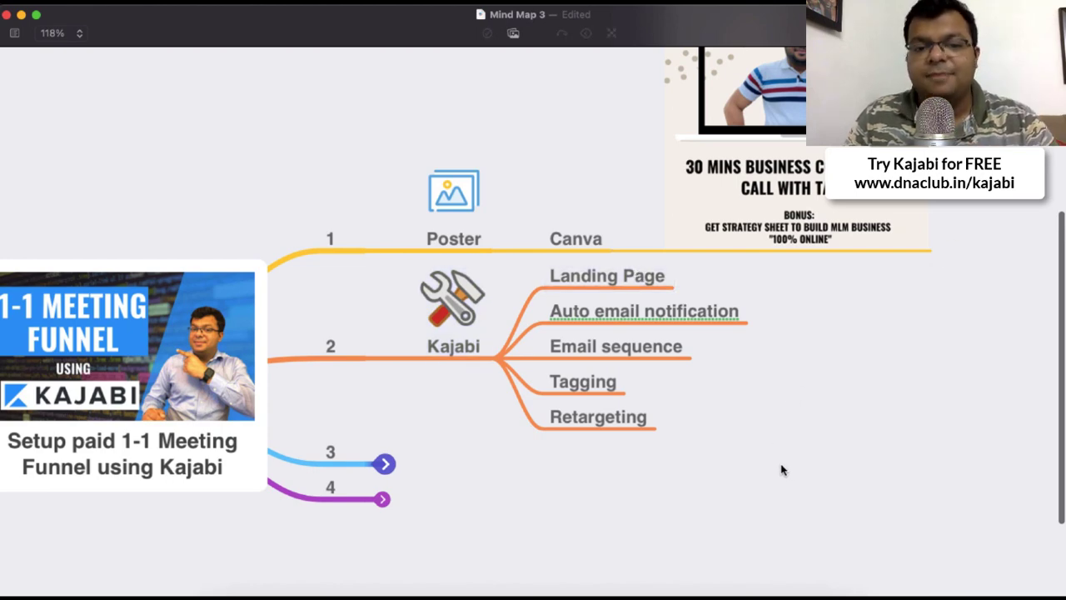
- Expand branch 3 of the mind map down to the Razorpay subtopics and select the "Collect payment" topic
{"action": "left_click", "coordinate": [329, 456]}
{"action": "key", "text": "super+z"}
{"action": "key", "text": "Right"}
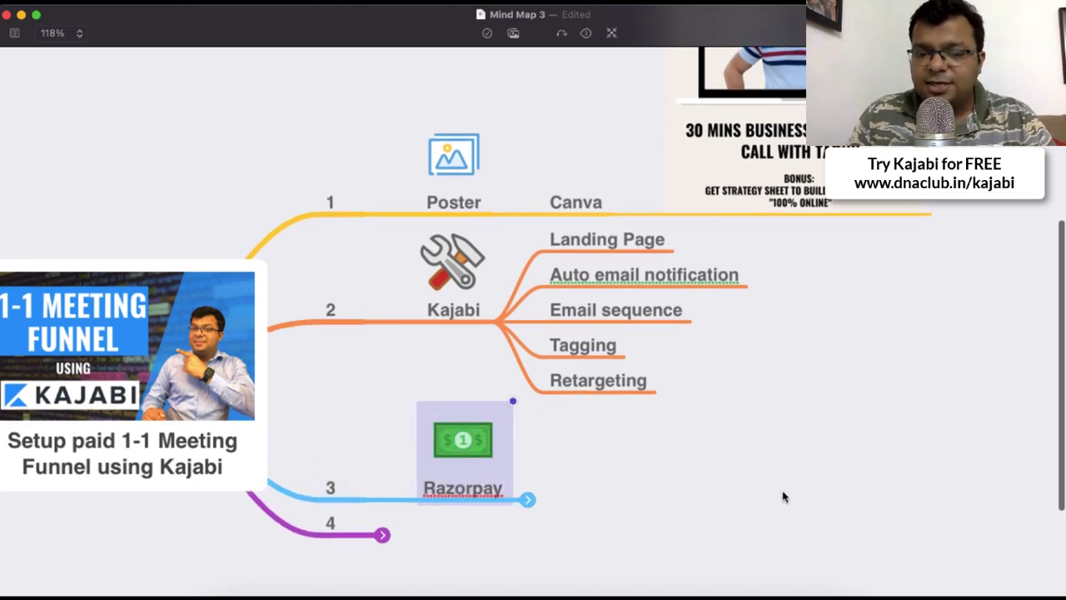
{"action": "key", "text": "super+z"}
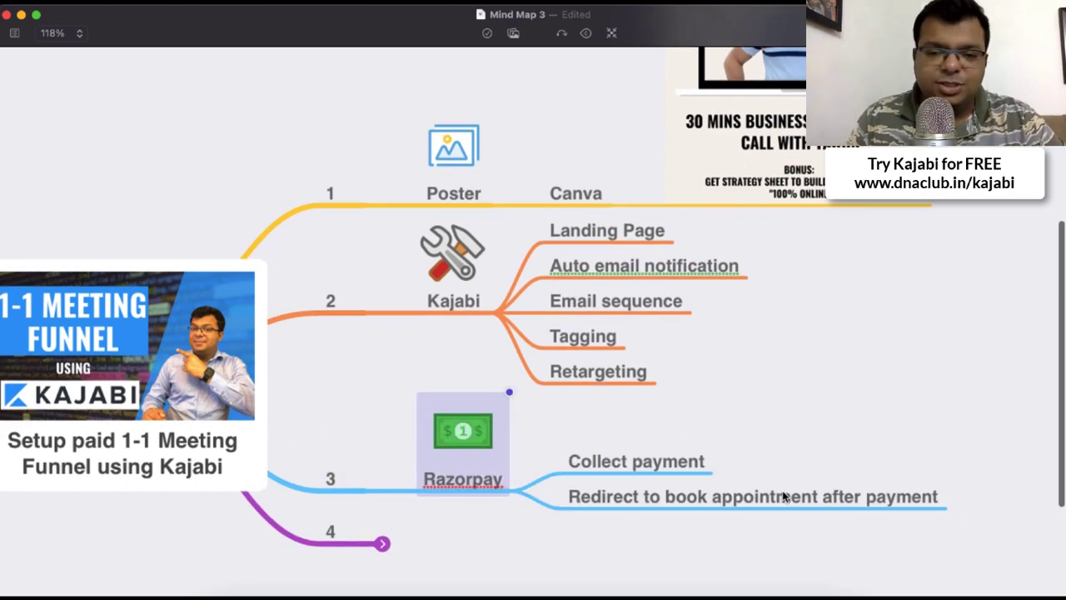
{"action": "scroll", "coordinate": [791, 424], "scroll_direction": "down", "scroll_amount": 1}
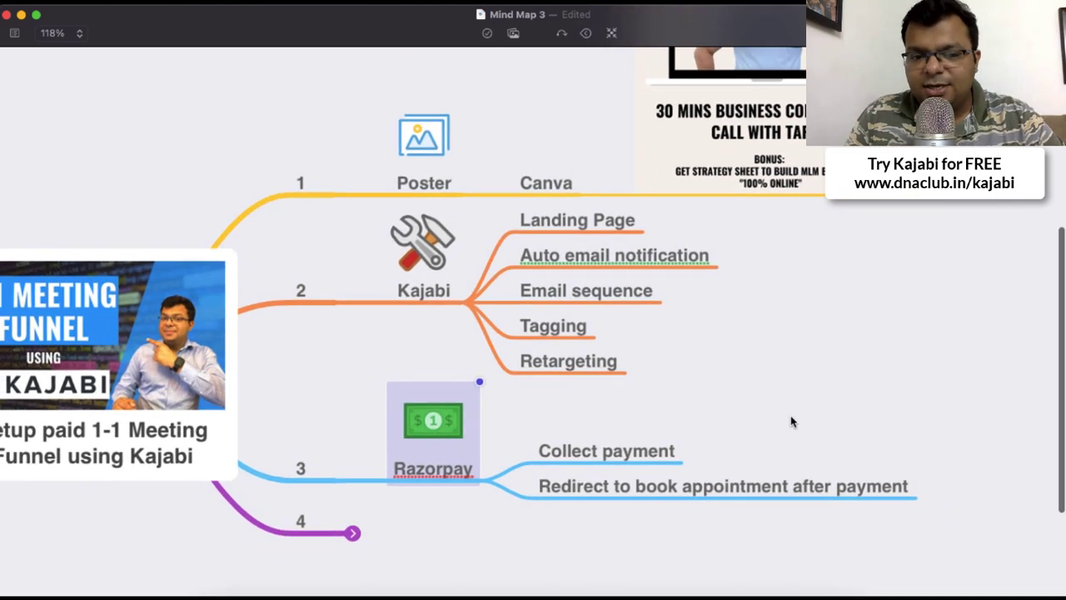
{"action": "left_click", "coordinate": [640, 451]}
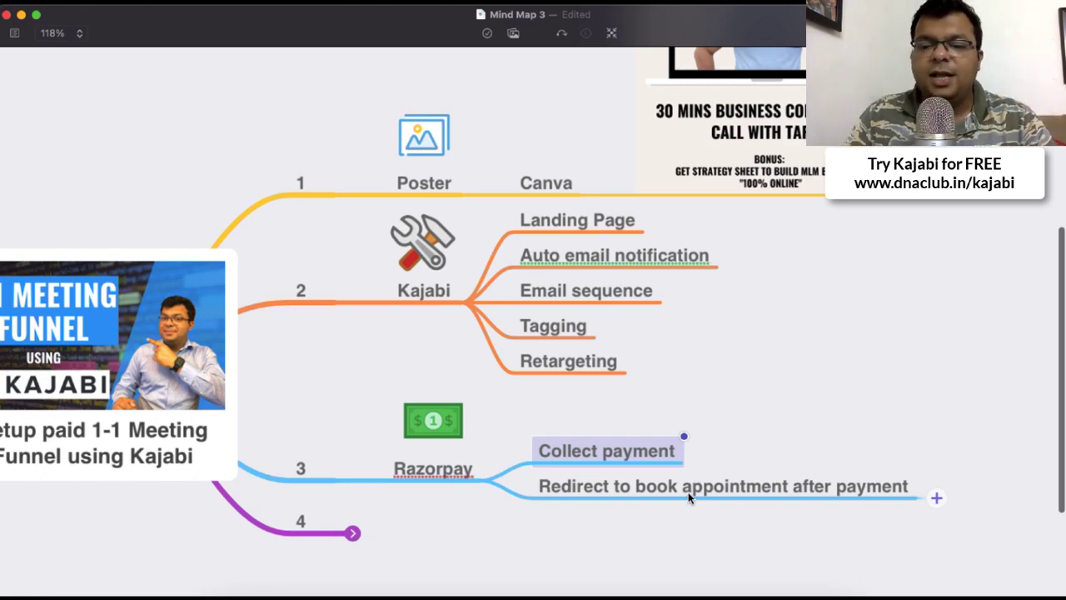
- Expand branch 4 down to Calendly's "Appointment booking system" subtopic and zoom the mind map out to 100%
{"action": "left_click", "coordinate": [304, 520]}
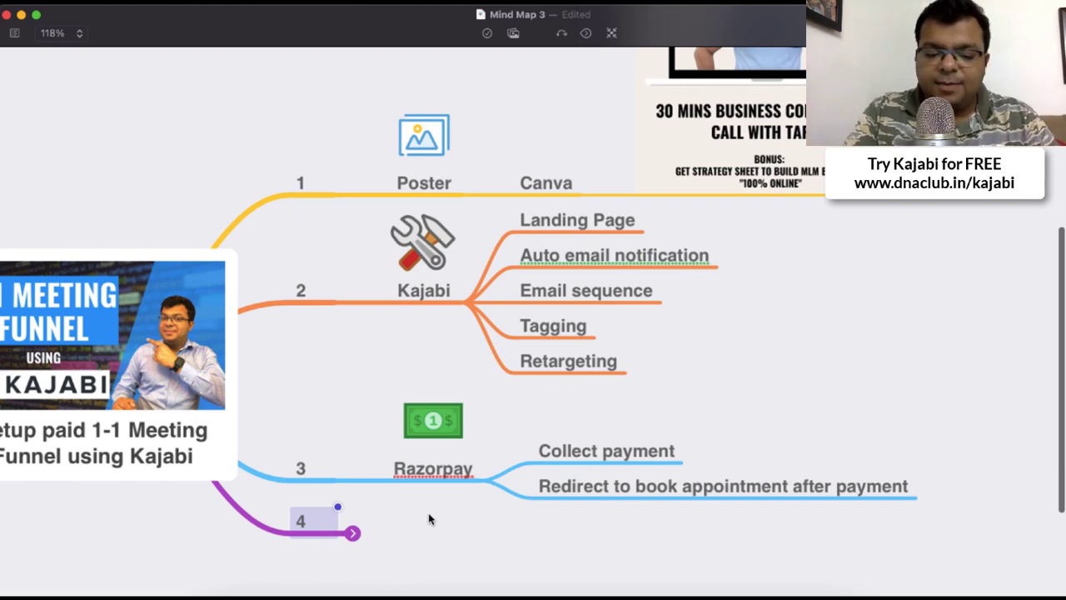
{"action": "key", "text": "ctrl+v"}
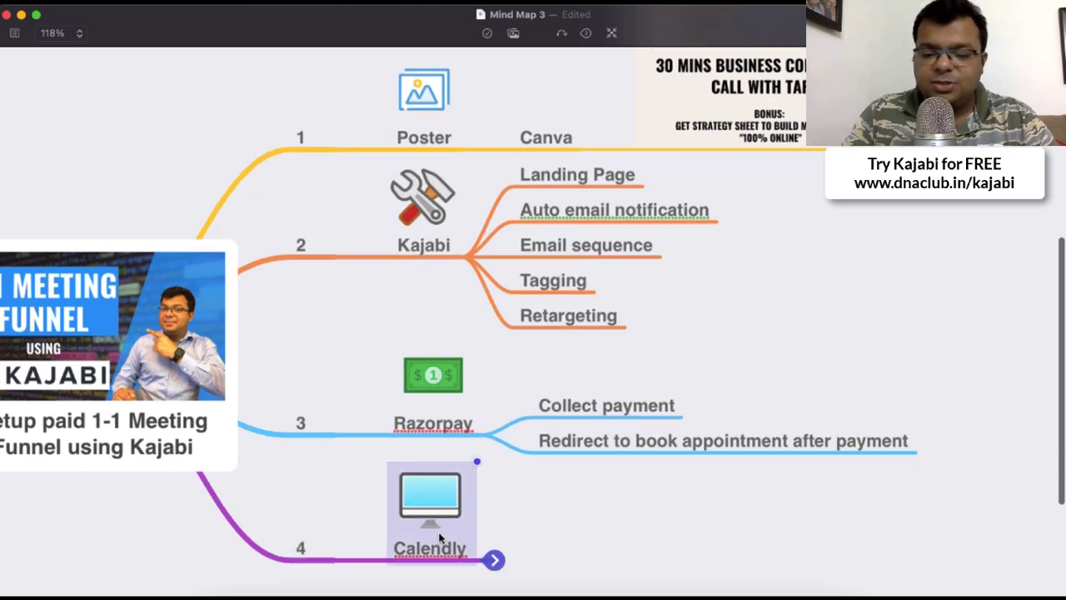
{"action": "left_click", "coordinate": [493, 560]}
{"action": "left_click", "coordinate": [623, 542]}
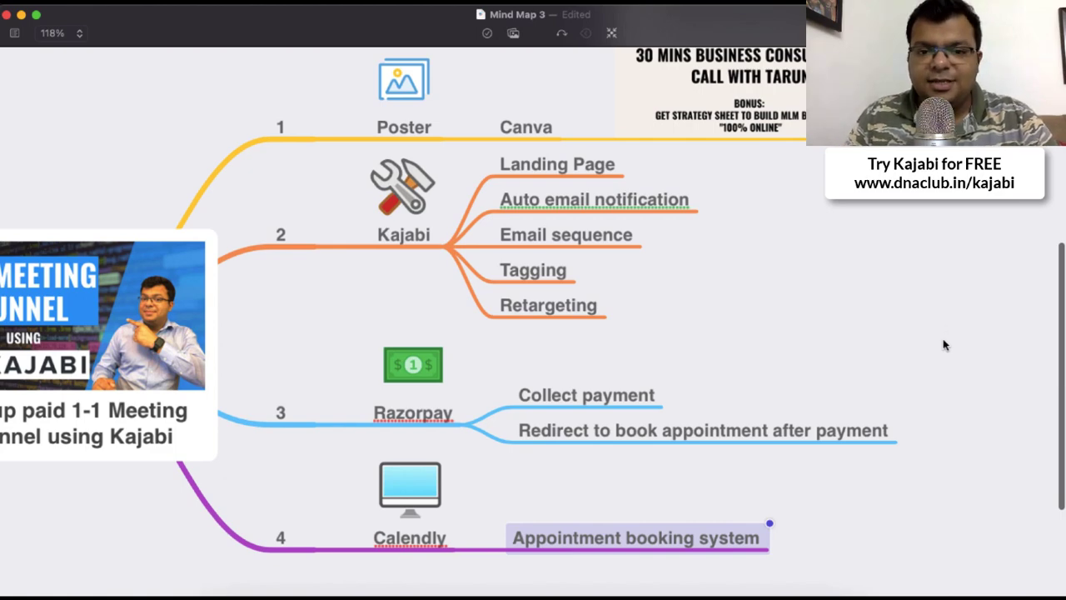
{"action": "left_click", "coordinate": [864, 309]}
{"action": "scroll", "coordinate": [863, 308], "scroll_direction": "down", "scroll_amount": 5}
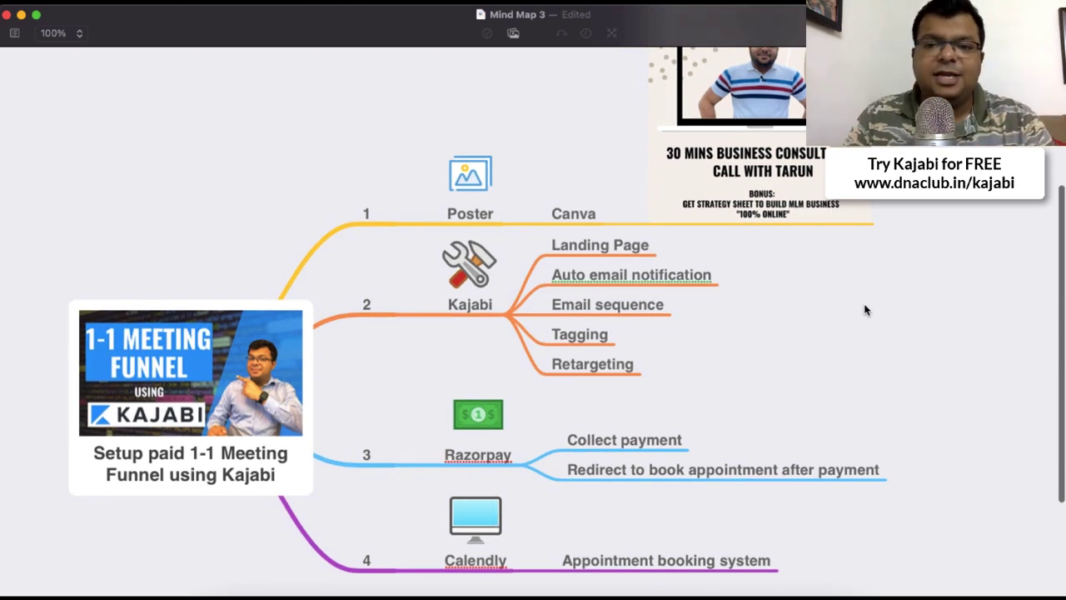
- Switch to Kajabi in the browser and browse the templates offered for a new landing page
{"action": "left_click", "coordinate": [595, 591]}
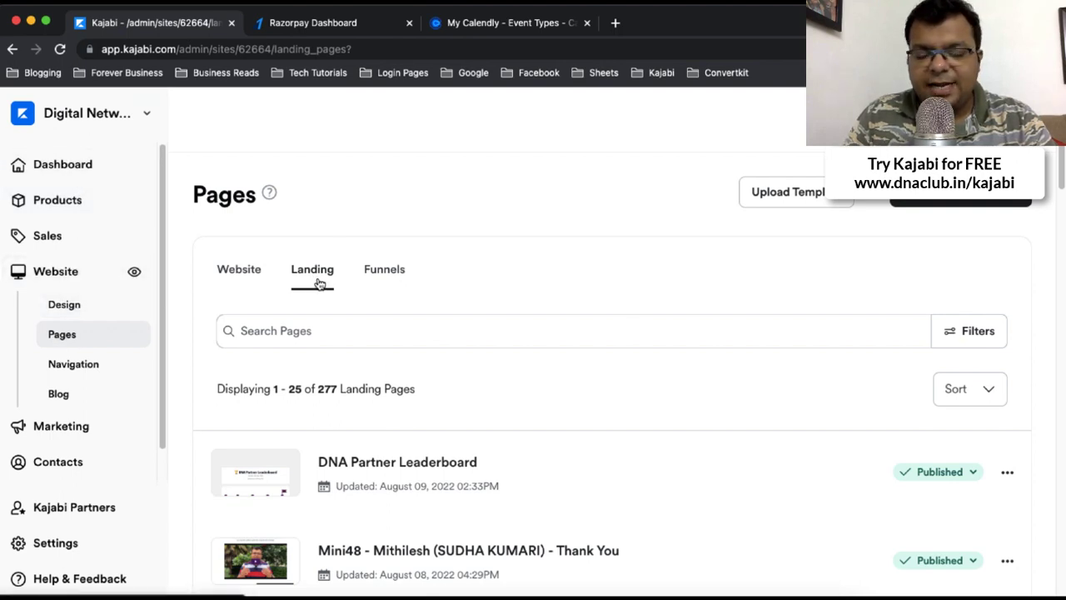
{"action": "left_click", "coordinate": [971, 202]}
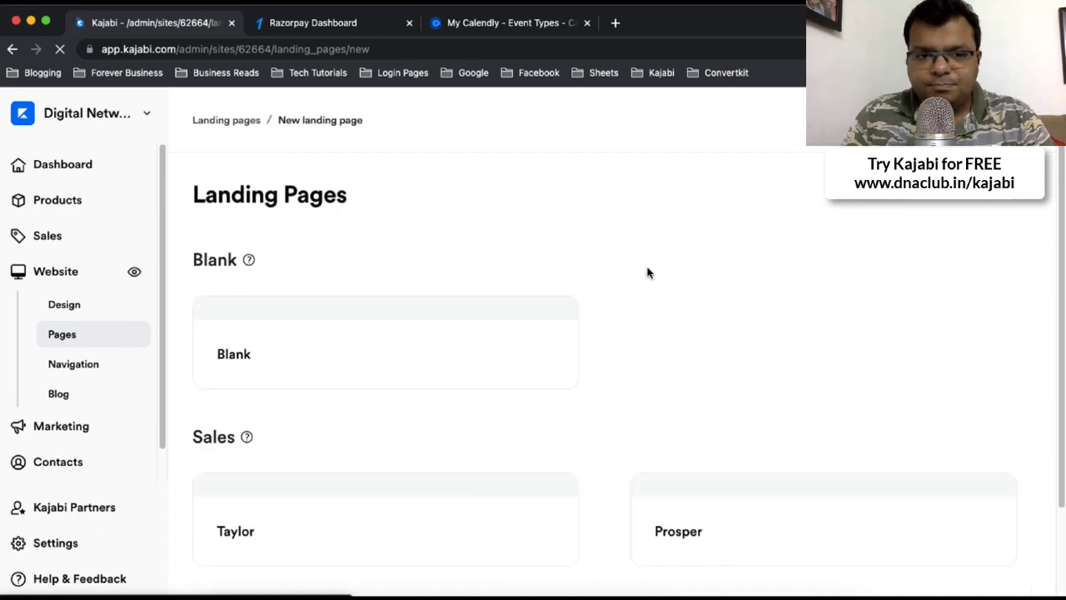
{"action": "scroll", "coordinate": [659, 391], "scroll_direction": "down", "scroll_amount": 3}
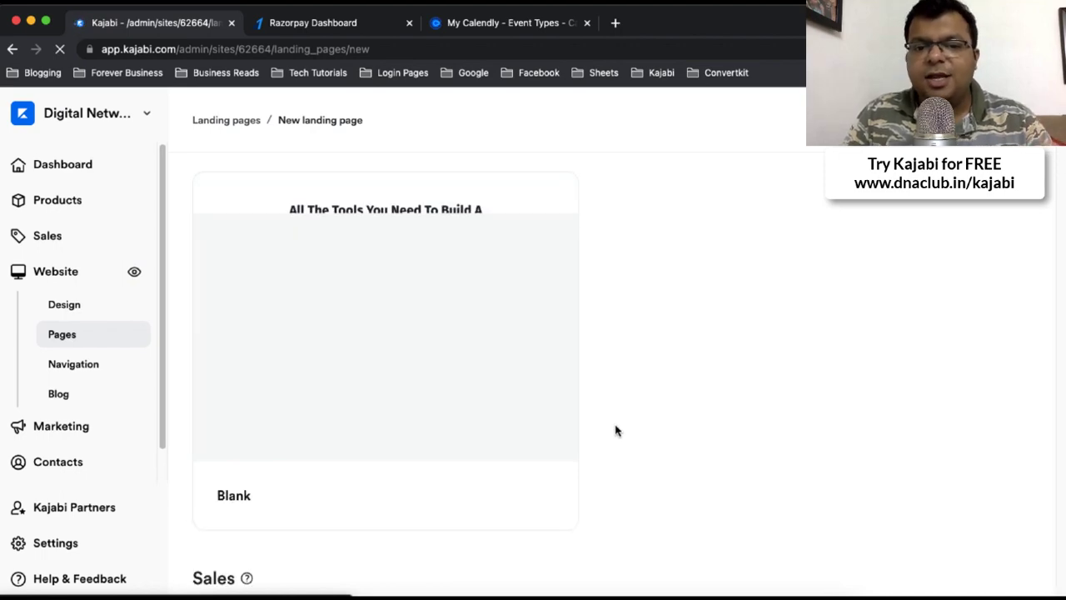
{"action": "scroll", "coordinate": [617, 430], "scroll_direction": "down", "scroll_amount": 10}
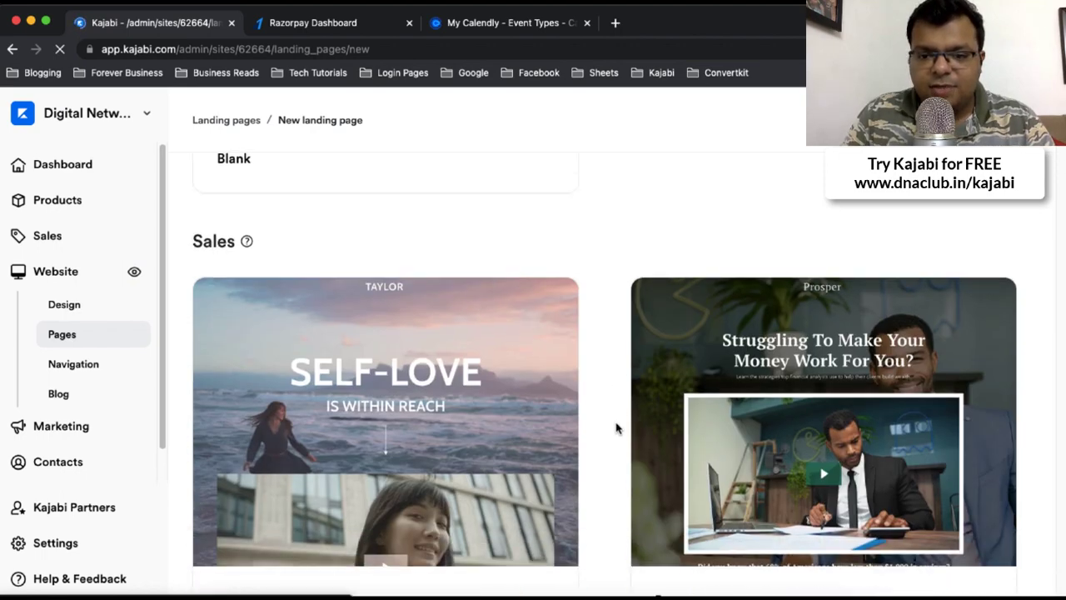
{"action": "scroll", "coordinate": [616, 428], "scroll_direction": "down", "scroll_amount": 5}
{"action": "scroll", "coordinate": [616, 428], "scroll_direction": "down", "scroll_amount": 5}
{"action": "scroll", "coordinate": [616, 428], "scroll_direction": "up", "scroll_amount": 7}
{"action": "scroll", "coordinate": [616, 427], "scroll_direction": "up", "scroll_amount": 9}
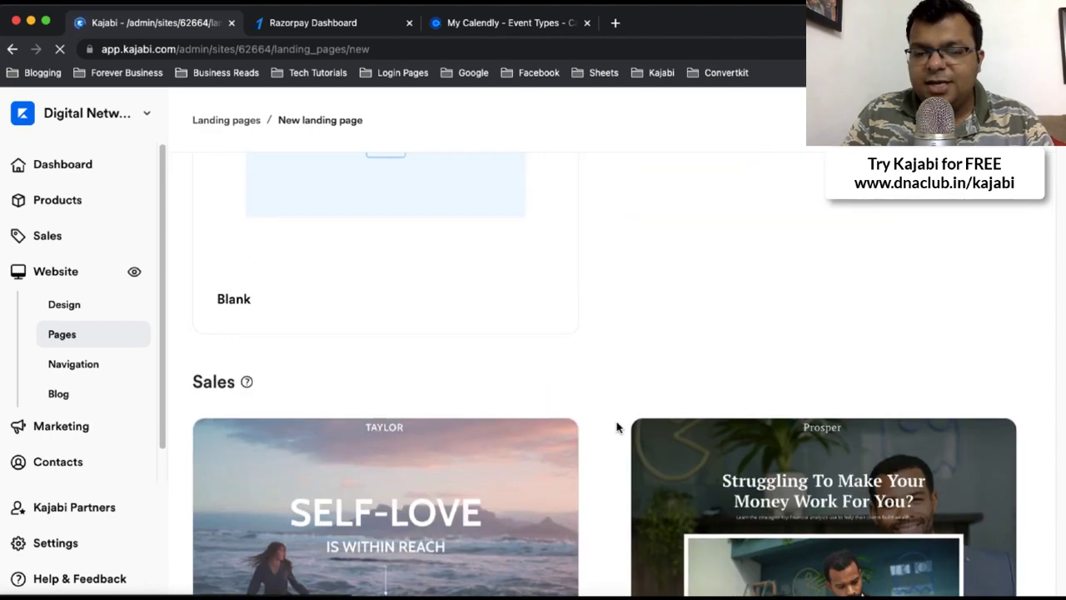
{"action": "scroll", "coordinate": [616, 427], "scroll_direction": "down", "scroll_amount": 2}
{"action": "scroll", "coordinate": [616, 427], "scroll_direction": "up", "scroll_amount": 4}
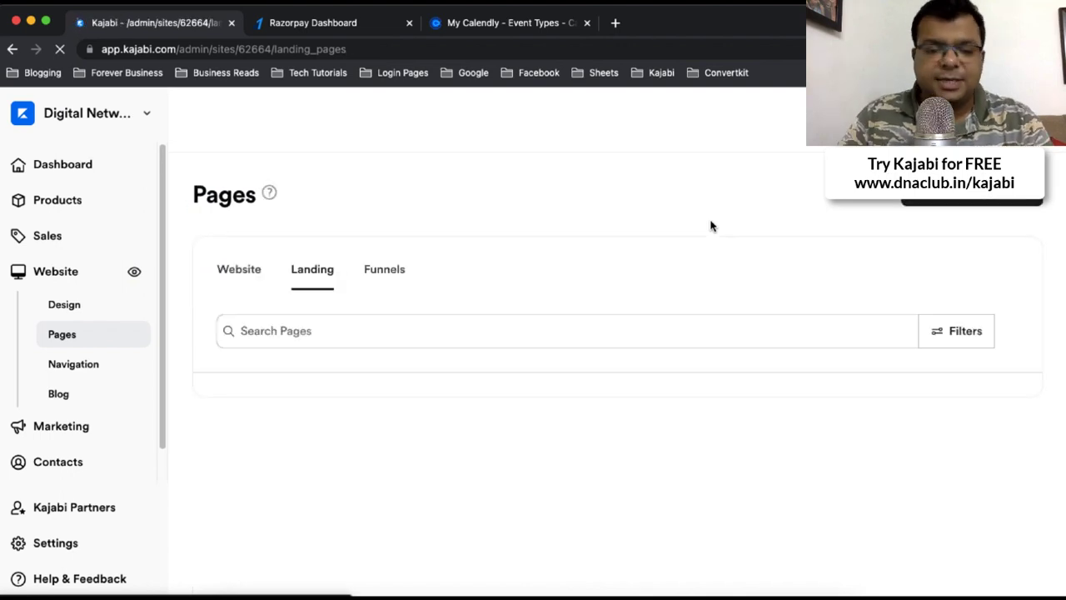
- Open the published booking page dnaclub.in/booknow in a new browser tab
{"action": "left_click", "coordinate": [576, 330]}
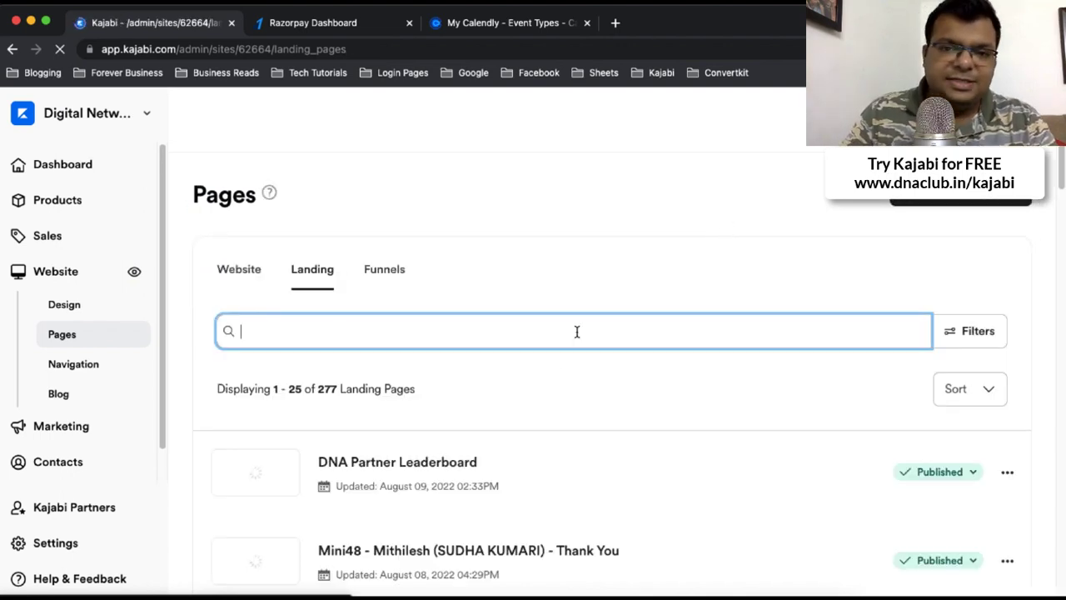
{"action": "key", "text": "super+t"}
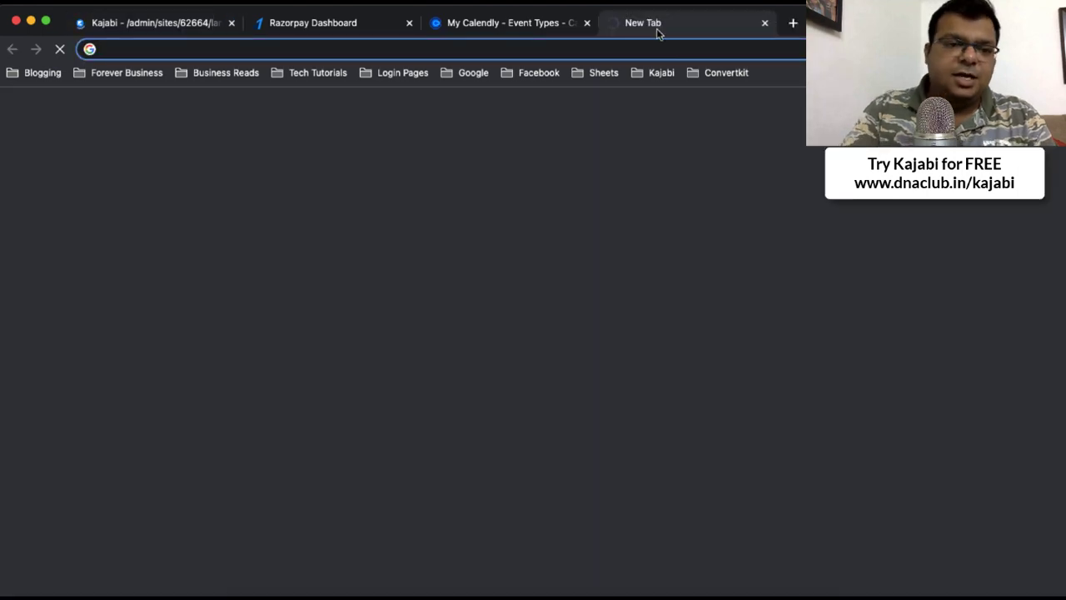
{"action": "type", "text": "dnaclub.in/b"}
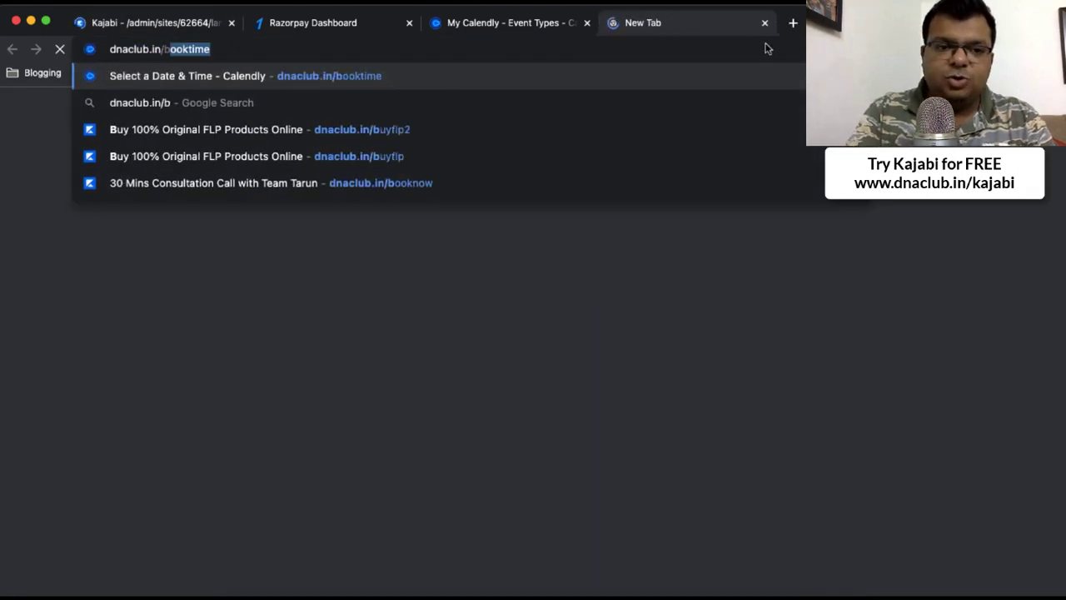
{"action": "type", "text": "ookn"}
{"action": "key", "text": "Return"}
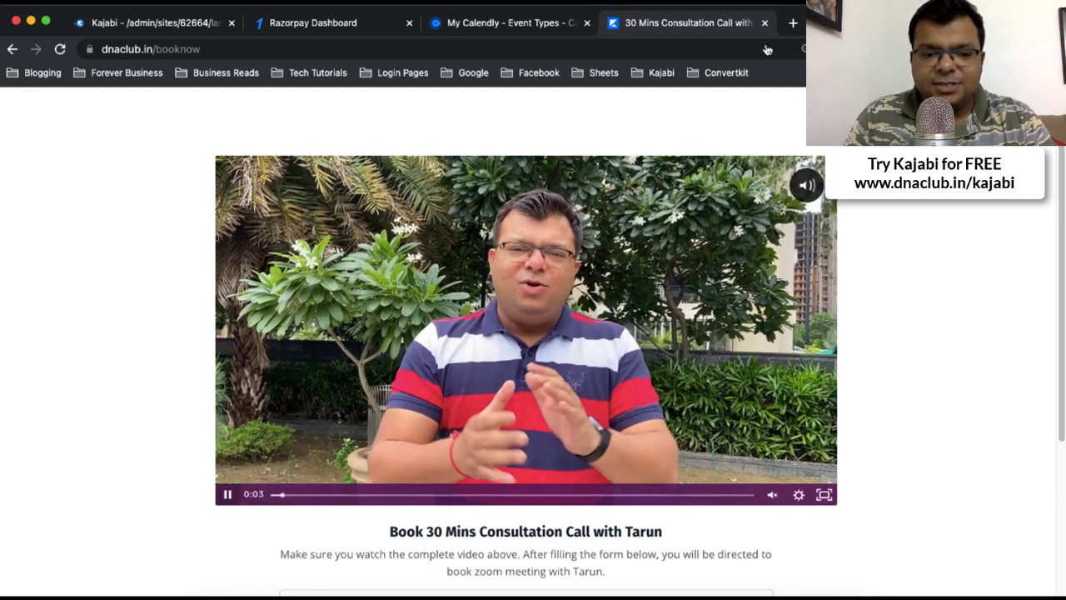
- Pause the booking page's video and play it again from the beginning
{"action": "left_click", "coordinate": [229, 496]}
{"action": "left_click", "coordinate": [229, 495]}
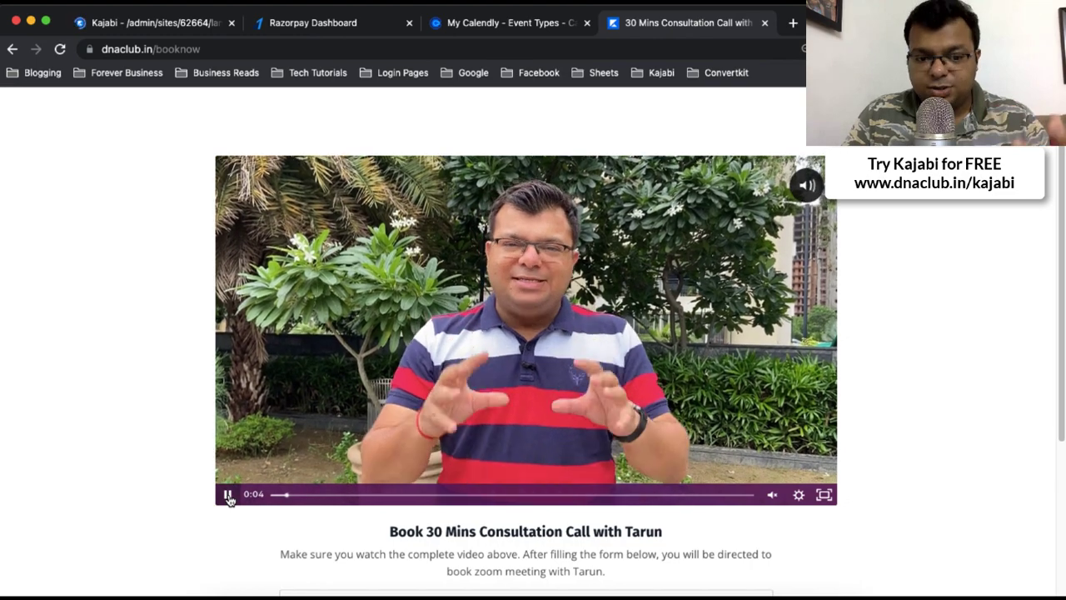
{"action": "left_click", "coordinate": [229, 495]}
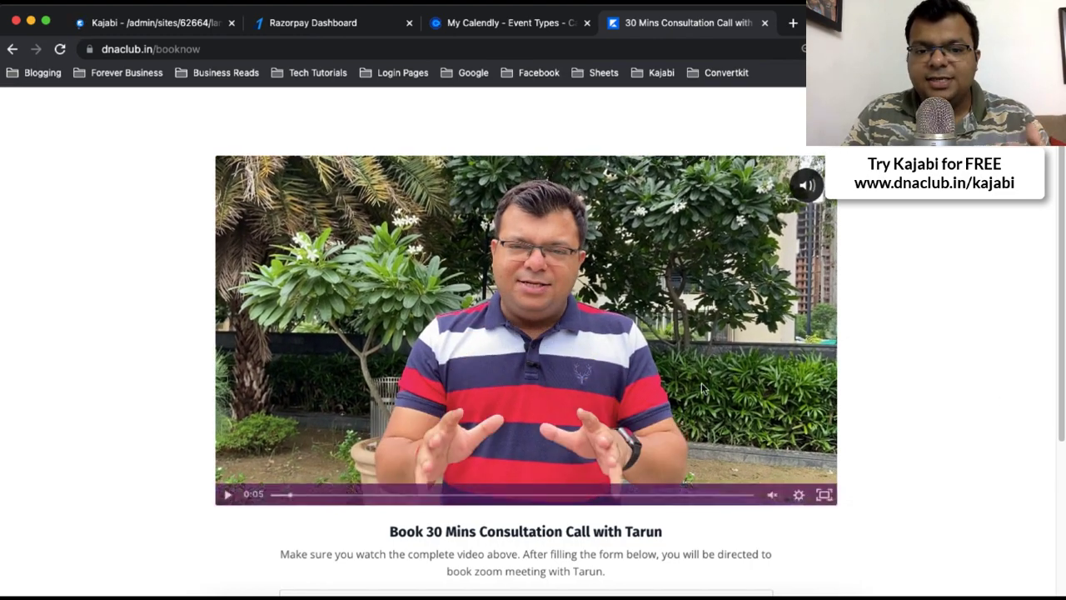
{"action": "left_click", "coordinate": [272, 498]}
{"action": "left_click", "coordinate": [272, 500]}
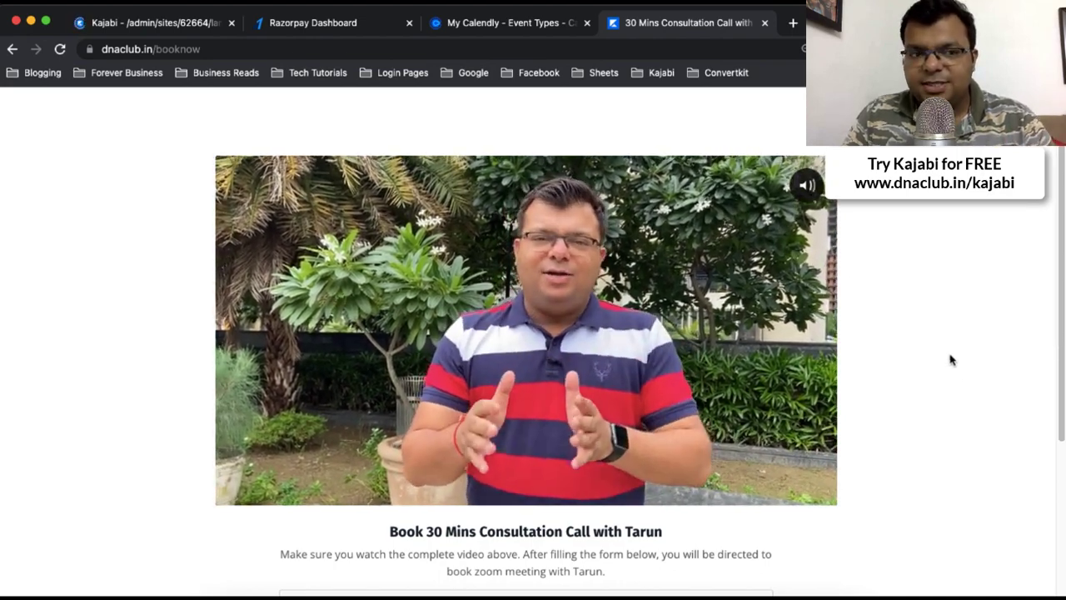
- Examine the booking page's layout, including the consultation call heading and the form beneath the video
{"action": "scroll", "coordinate": [952, 358], "scroll_direction": "down", "scroll_amount": 3}
{"action": "scroll", "coordinate": [953, 357], "scroll_direction": "up", "scroll_amount": 3}
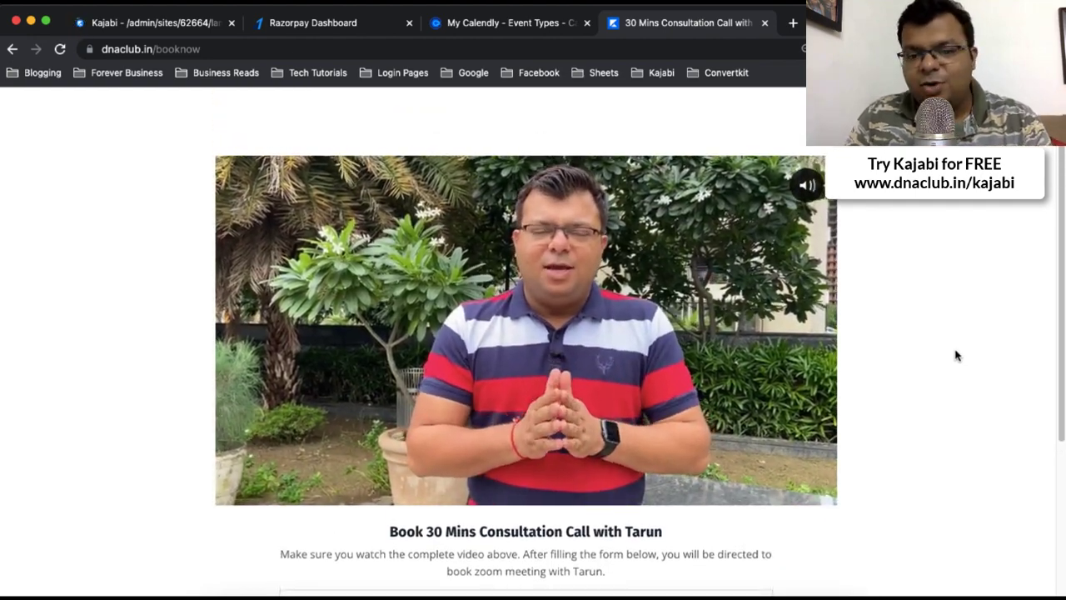
{"action": "scroll", "coordinate": [951, 358], "scroll_direction": "down", "scroll_amount": 4}
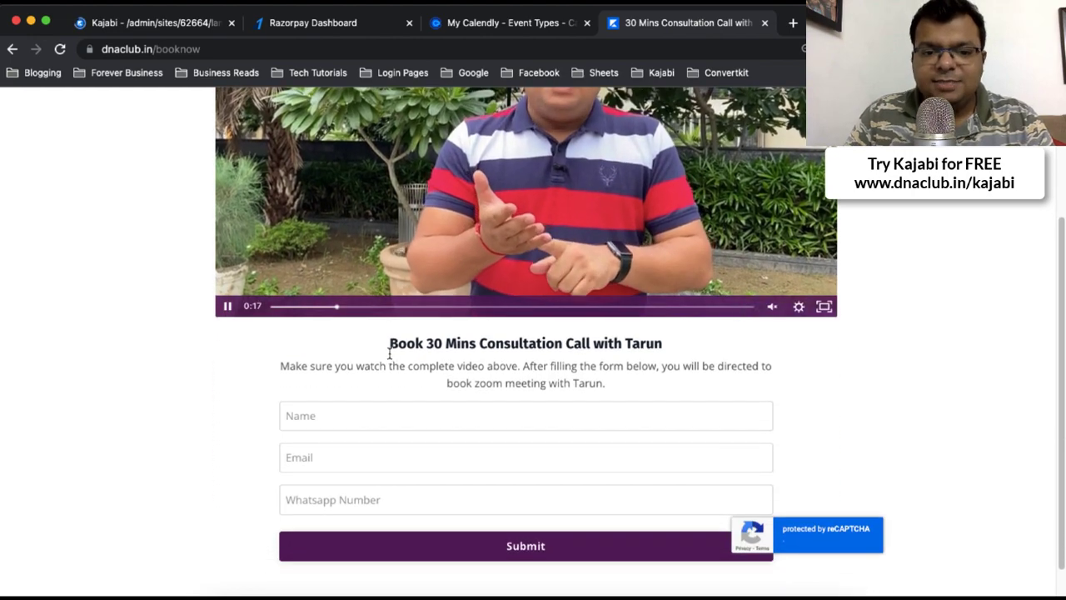
{"action": "left_click_drag", "start_coordinate": [535, 327], "coordinate": [669, 342]}
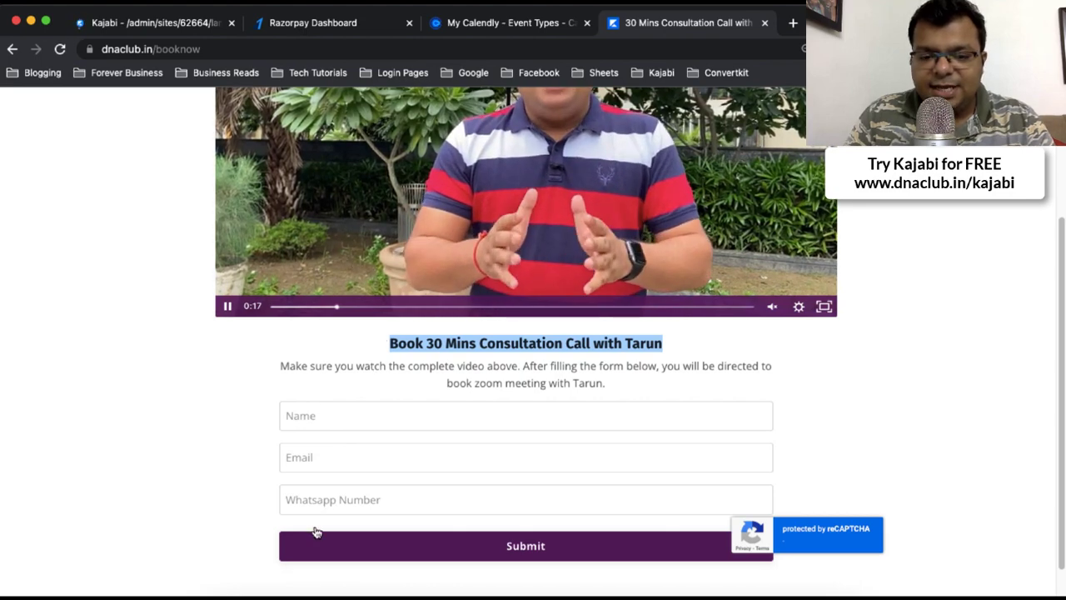
{"action": "left_click", "coordinate": [893, 398]}
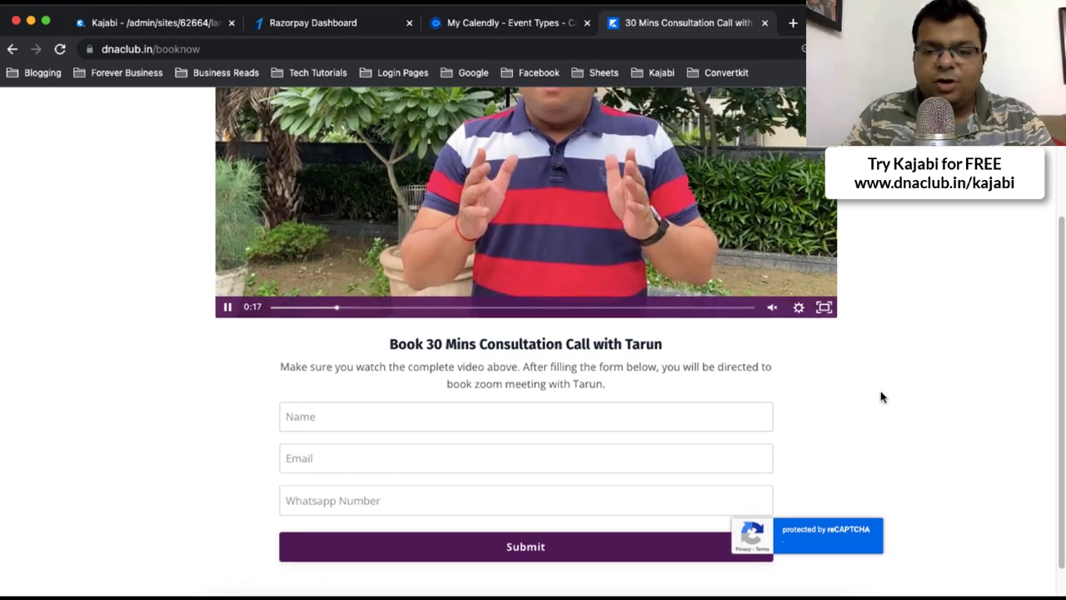
{"action": "scroll", "coordinate": [881, 397], "scroll_direction": "up", "scroll_amount": 5}
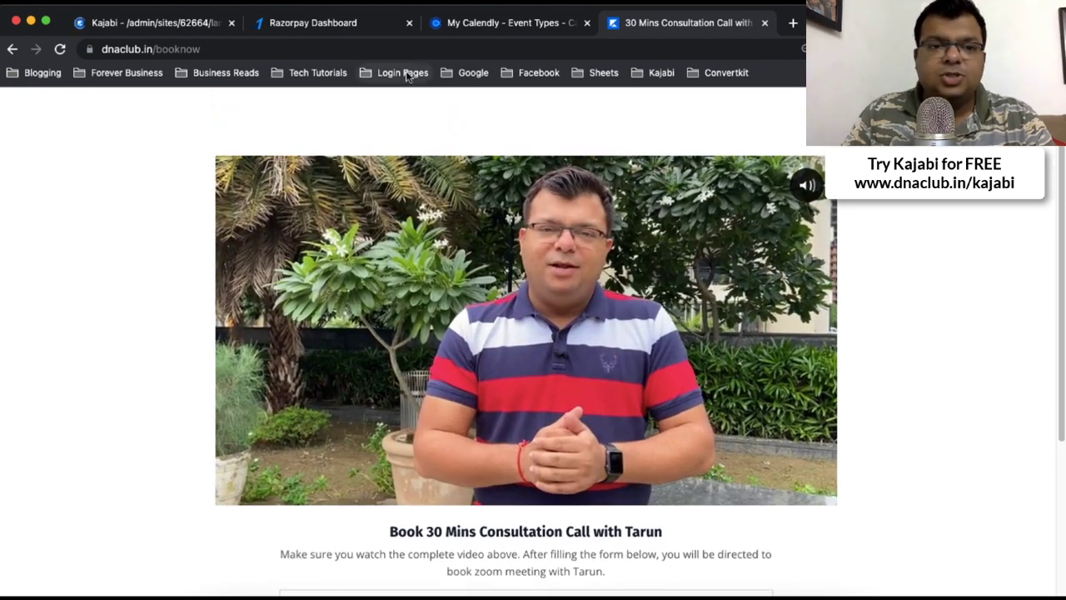
- Return to Kajabi, search the landing pages for "30" and open the 30 Mins Consultation Call page for customizing
{"action": "left_click", "coordinate": [161, 23]}
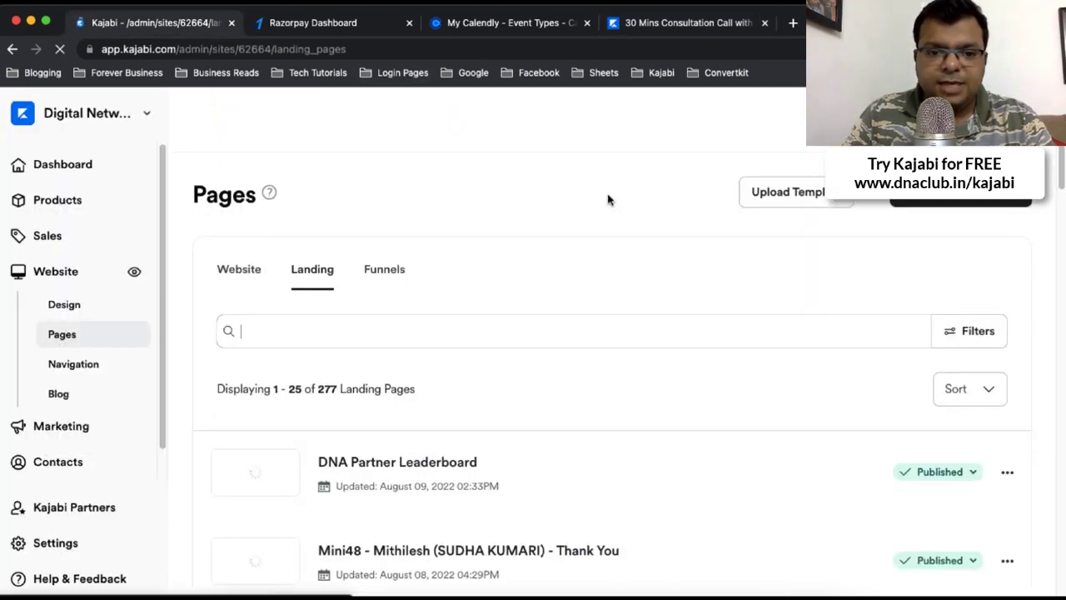
{"action": "type", "text": "30"}
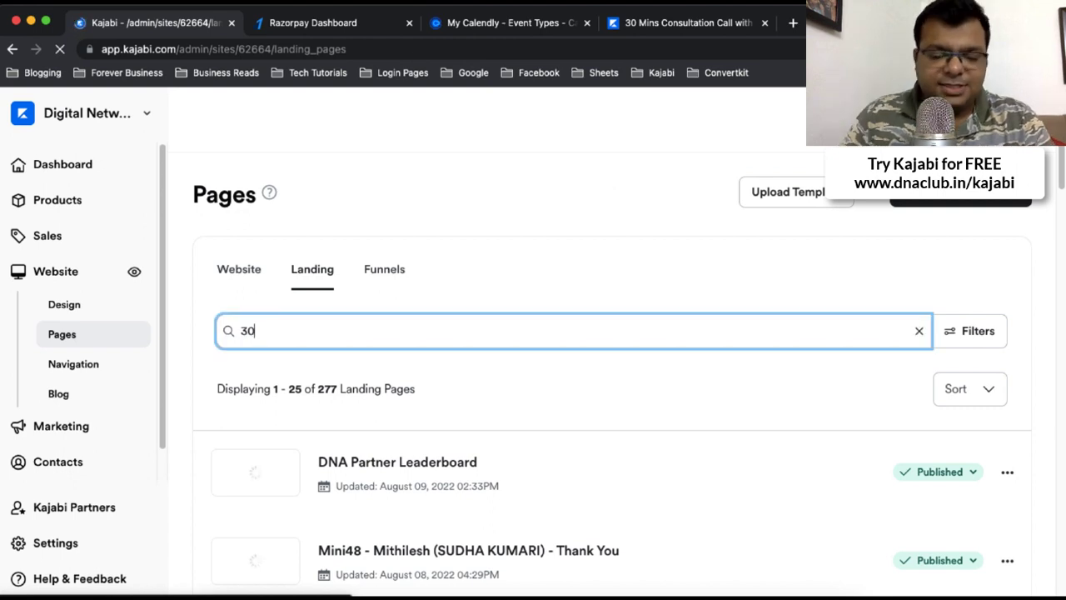
{"action": "key", "text": "Return"}
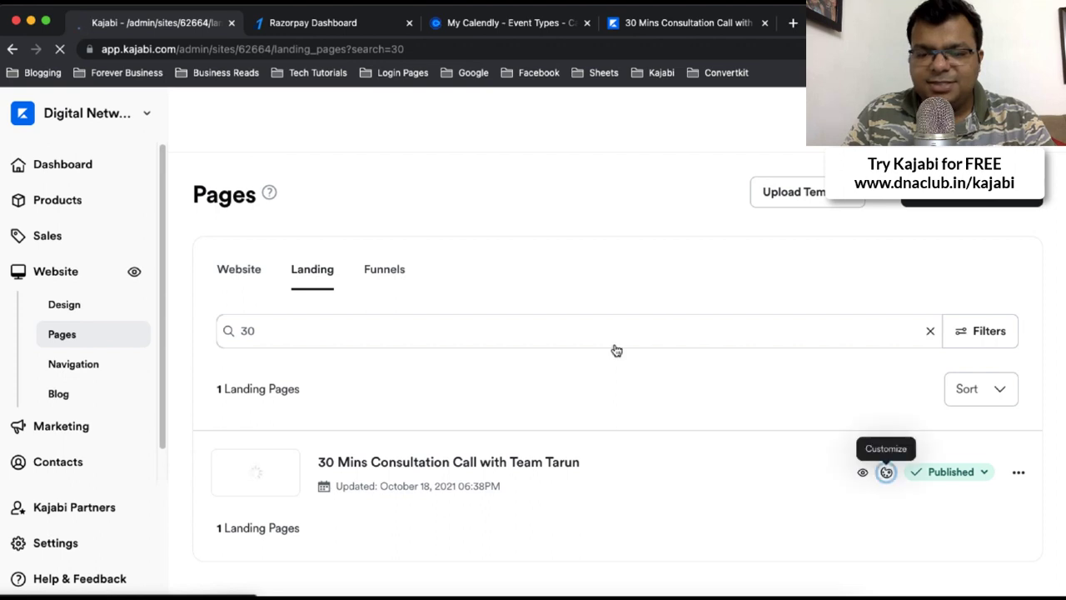
{"action": "left_click", "coordinate": [885, 472]}
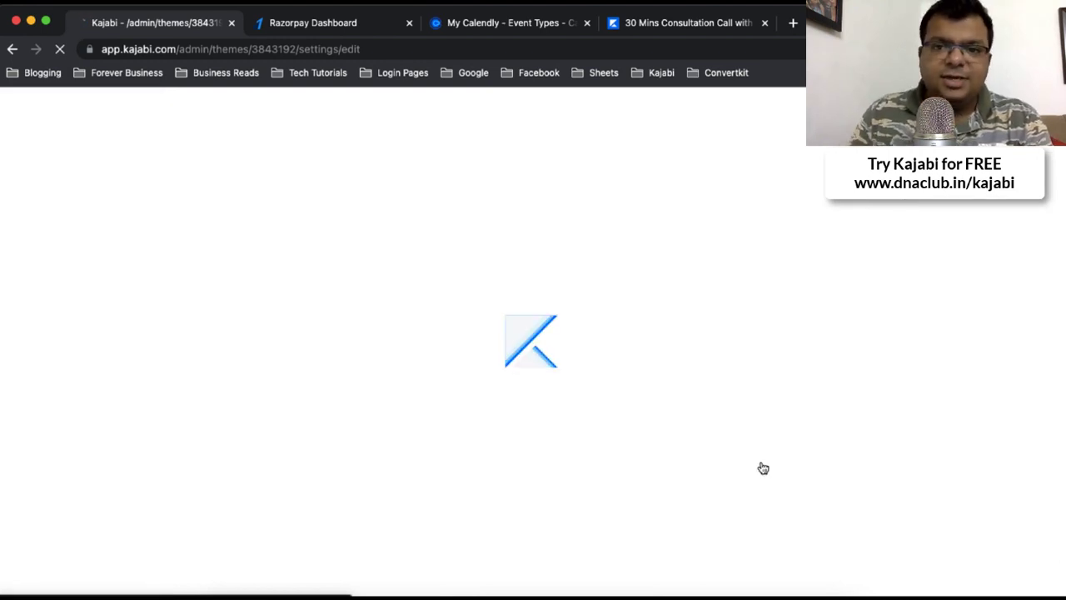
- Return to the published booking page and review its Name, Email and Whatsapp Number form
{"action": "left_click", "coordinate": [672, 22]}
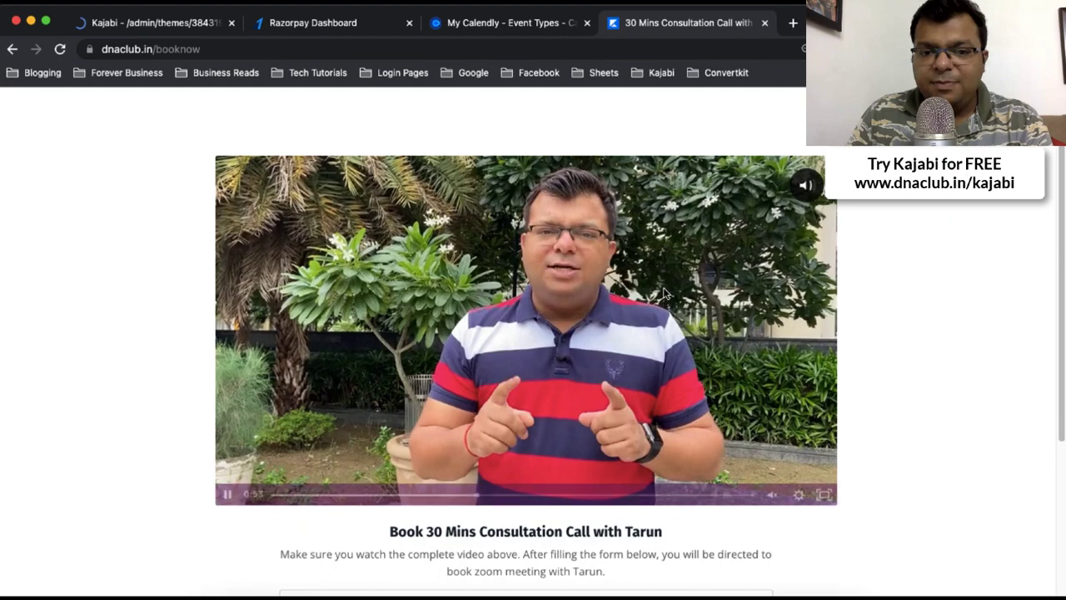
{"action": "left_click", "coordinate": [662, 359]}
{"action": "scroll", "coordinate": [660, 356], "scroll_direction": "down", "scroll_amount": 2}
{"action": "scroll", "coordinate": [660, 356], "scroll_direction": "down", "scroll_amount": 2}
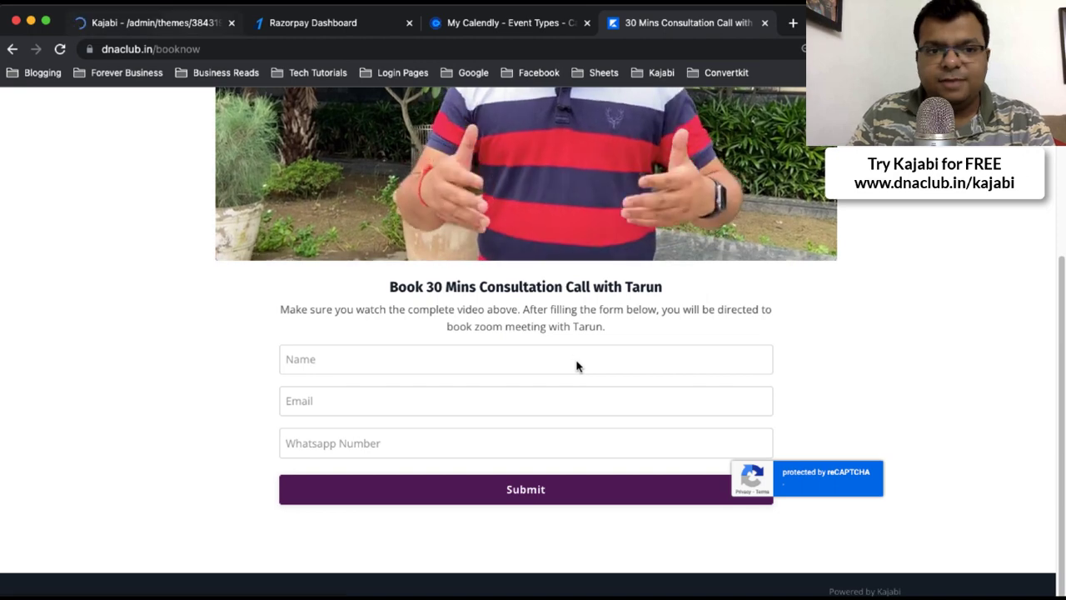
- Return to the Kajabi page editor, open the booking form block's settings and inspect its Thank You Page redirect URL
{"action": "key", "text": "super+1"}
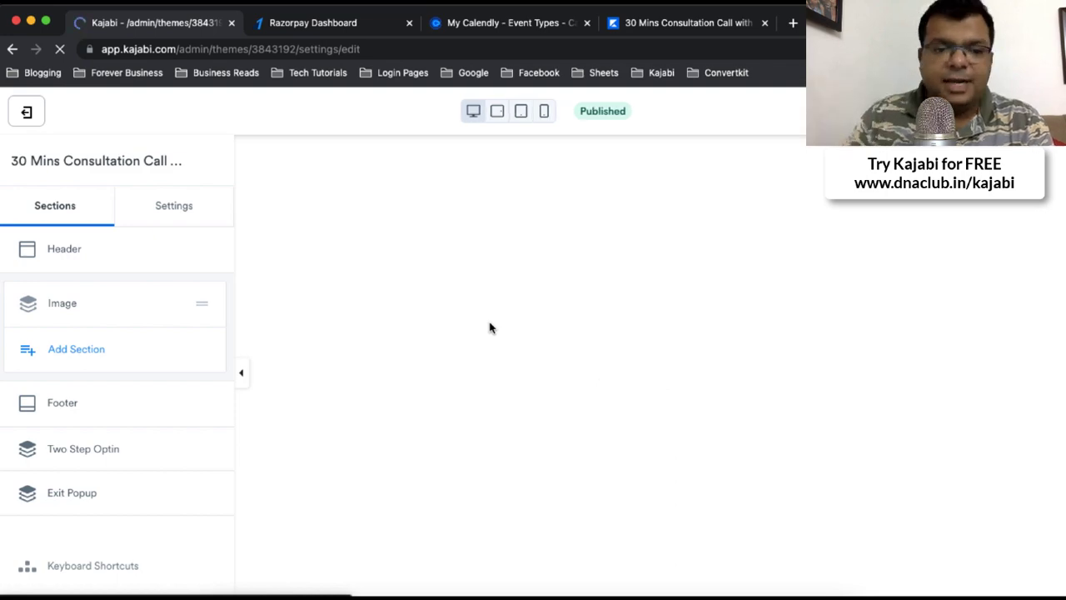
{"action": "scroll", "coordinate": [571, 418], "scroll_direction": "down", "scroll_amount": 5}
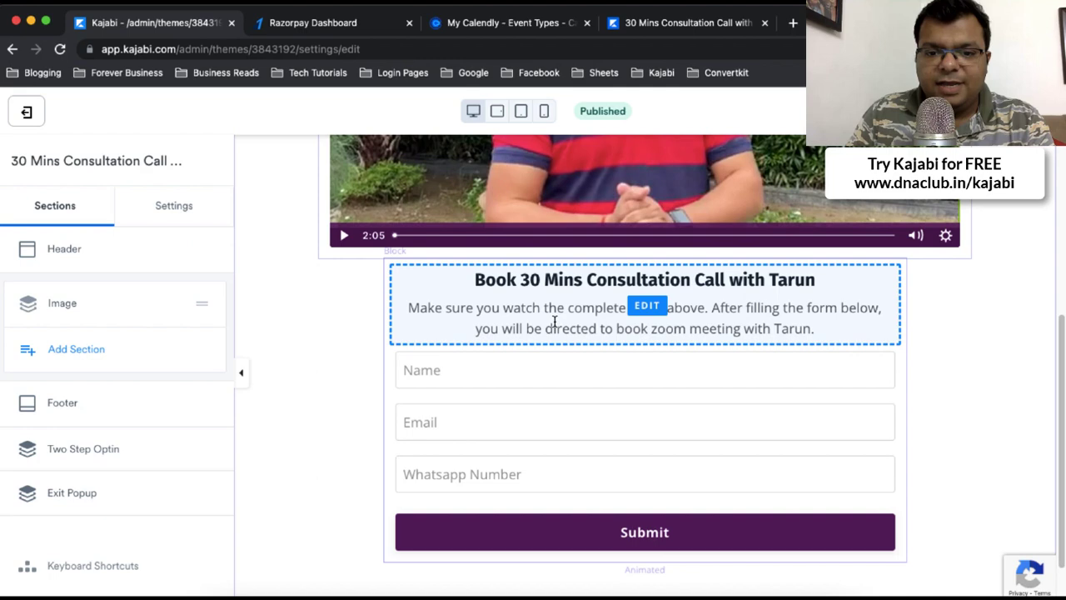
{"action": "left_click", "coordinate": [554, 321]}
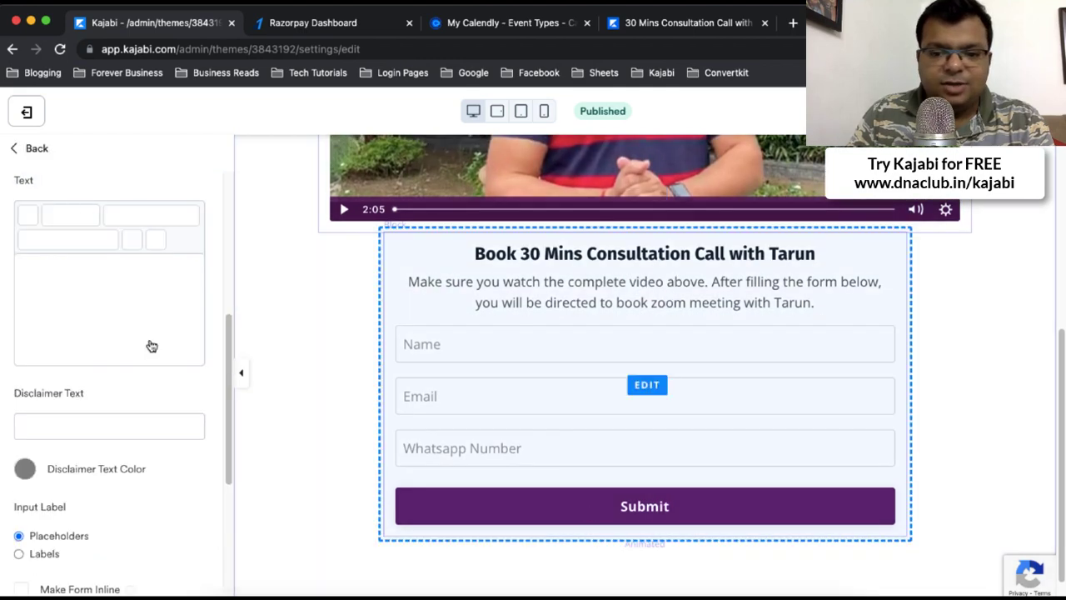
{"action": "left_click", "coordinate": [588, 512]}
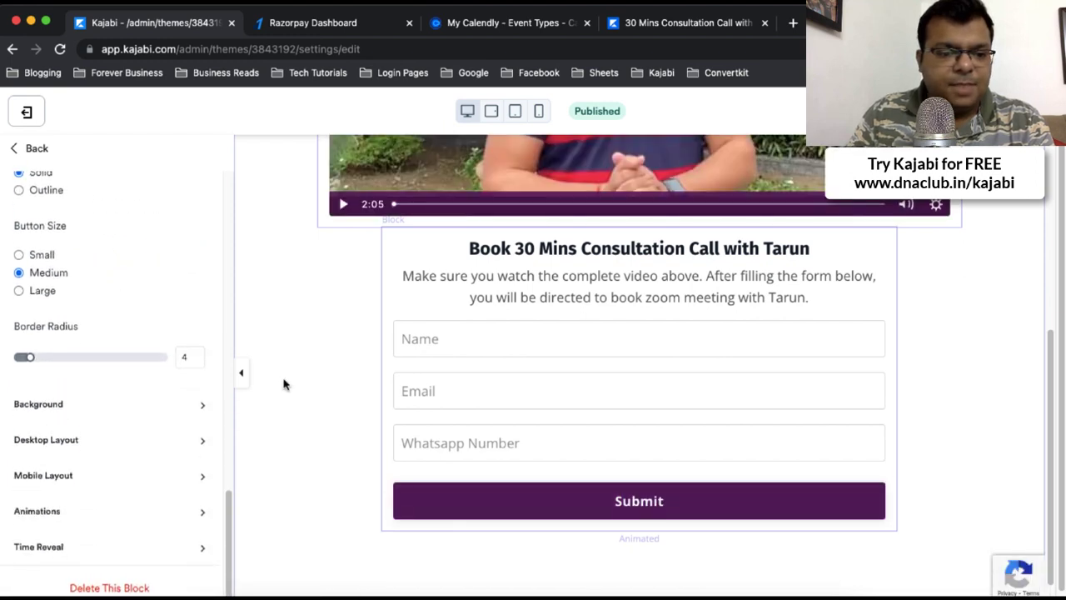
{"action": "scroll", "coordinate": [107, 428], "scroll_direction": "up", "scroll_amount": 10}
{"action": "scroll", "coordinate": [105, 428], "scroll_direction": "up", "scroll_amount": 5}
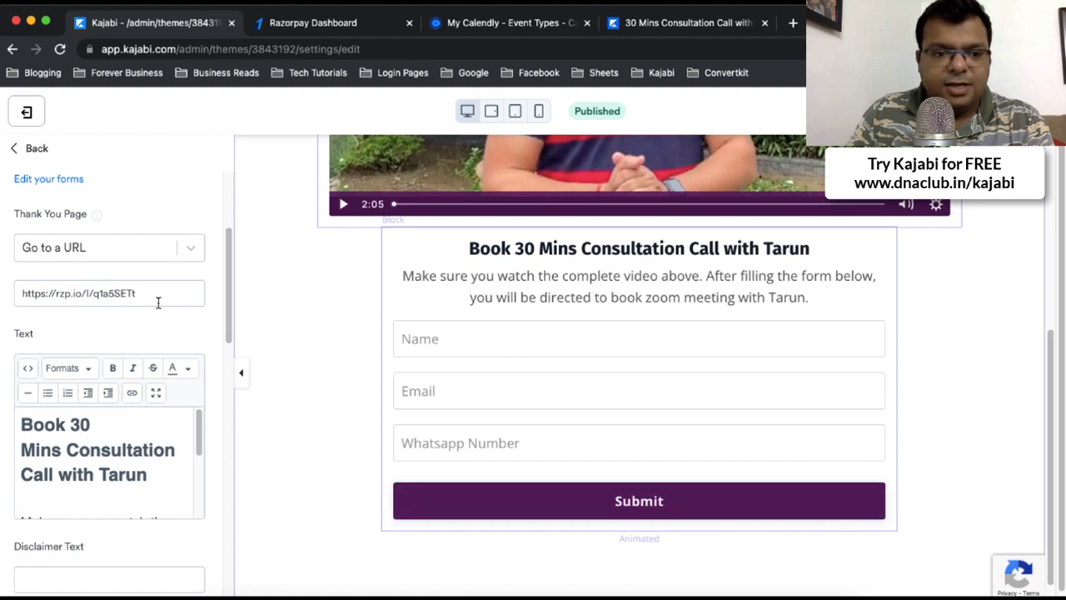
{"action": "left_click", "coordinate": [82, 293]}
{"action": "left_click_drag", "start_coordinate": [54, 292], "coordinate": [158, 290]}
{"action": "left_click", "coordinate": [145, 292]}
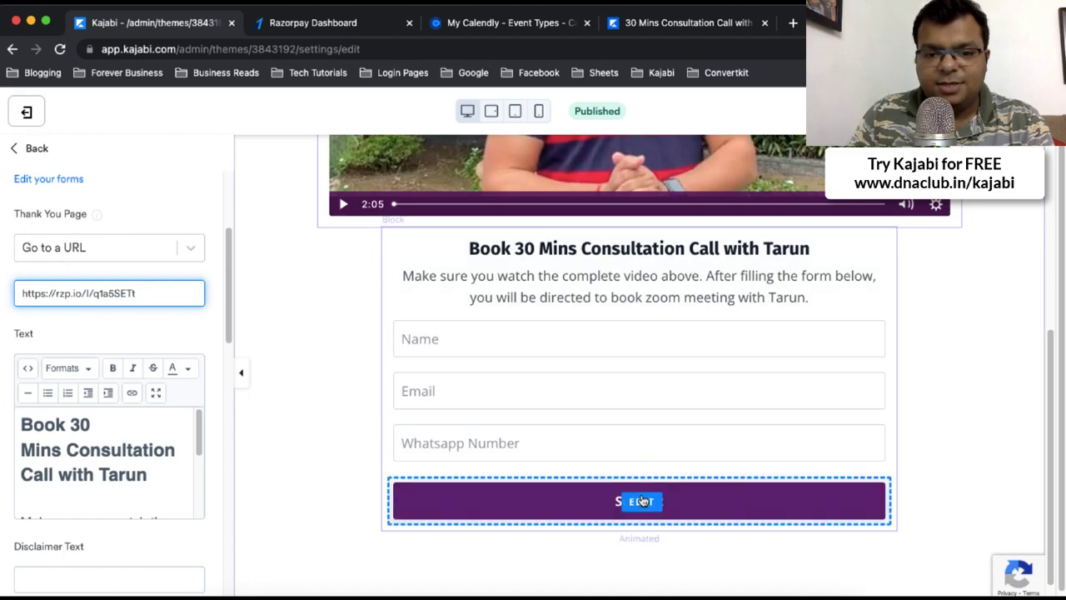
- Leave the page editor without saving and open the 30 Mins consultation form from Kajabi's marketing forms
{"action": "left_click", "coordinate": [28, 115]}
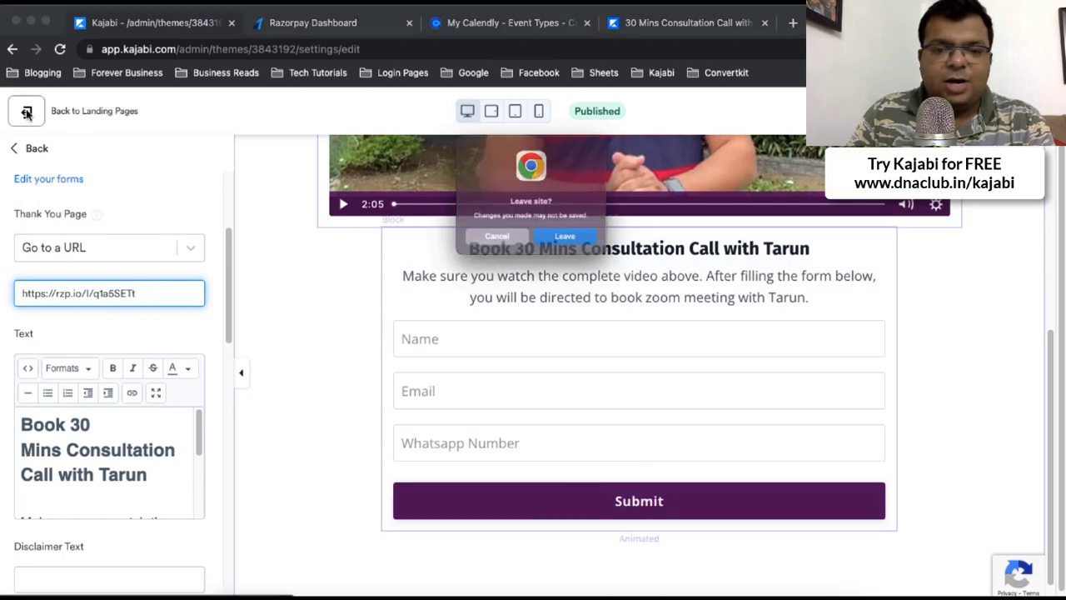
{"action": "left_click", "coordinate": [581, 247]}
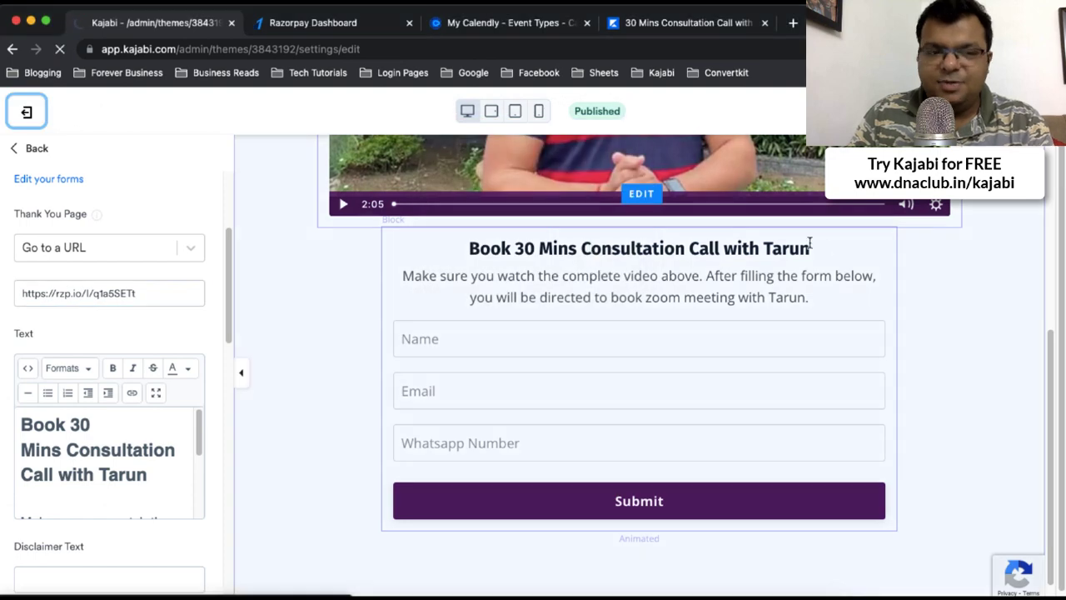
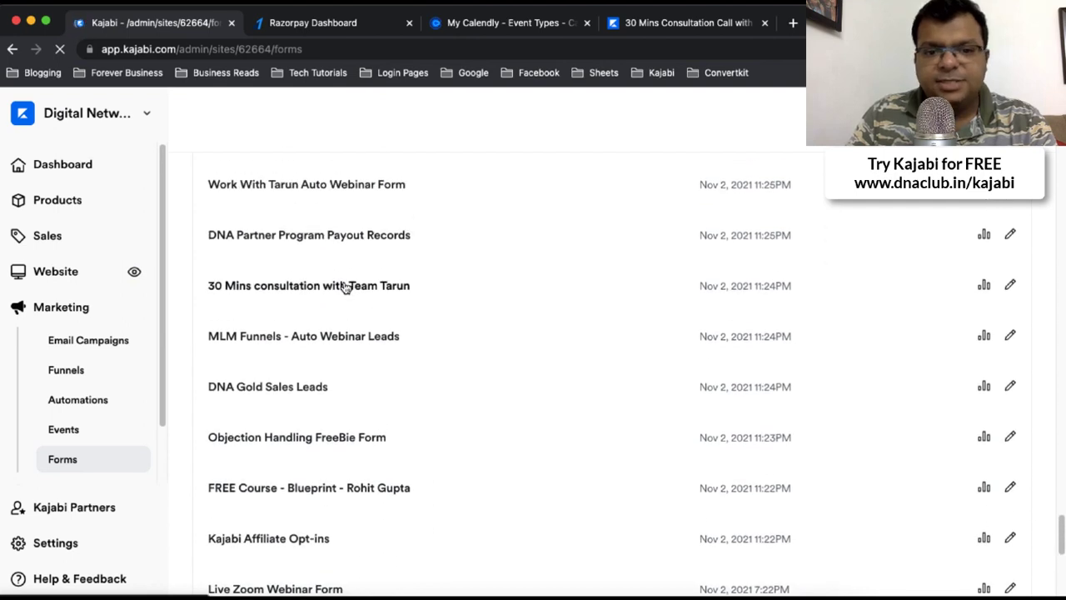
{"action": "left_click", "coordinate": [370, 287]}
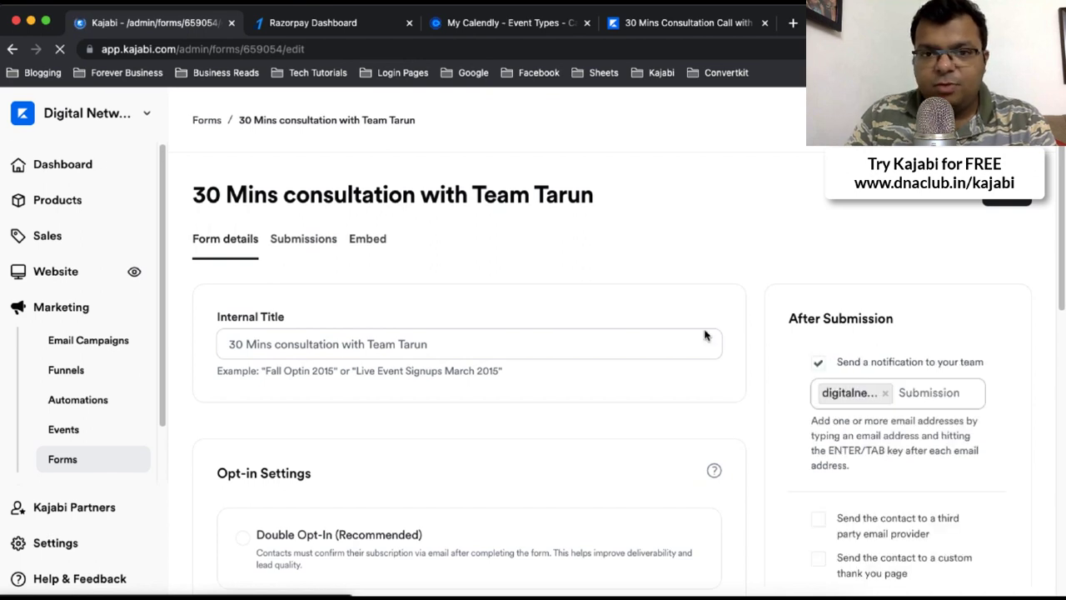
- Compare the form with the published booking page, and review its team notification, opt-in settings, form fields and automations
{"action": "key", "text": "ctrl+shift+Tab"}
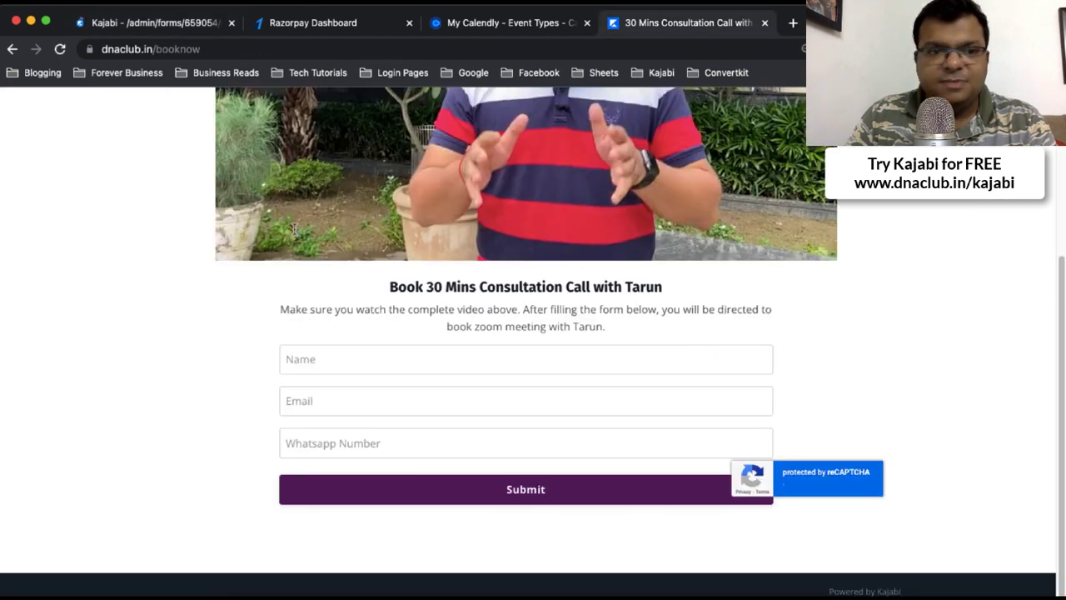
{"action": "left_click", "coordinate": [176, 28]}
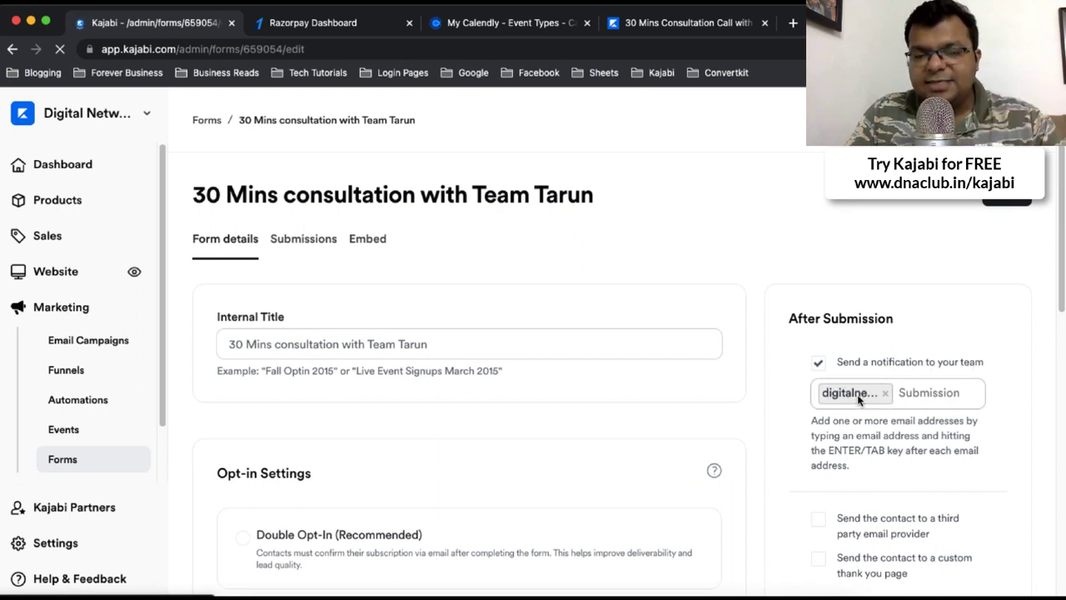
{"action": "scroll", "coordinate": [756, 410], "scroll_direction": "down", "scroll_amount": 3}
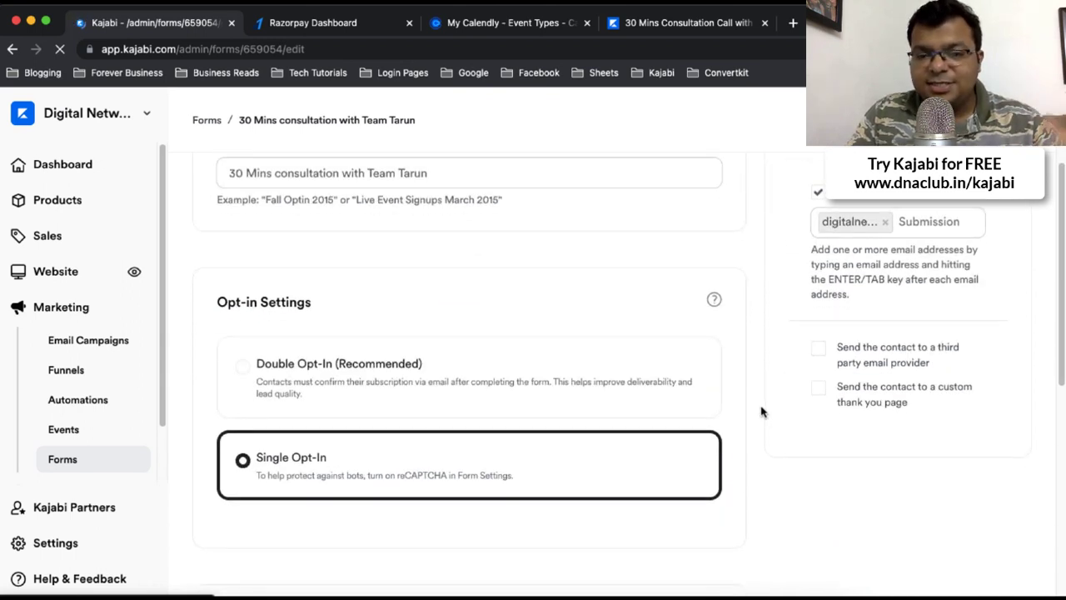
{"action": "scroll", "coordinate": [761, 411], "scroll_direction": "down", "scroll_amount": 4}
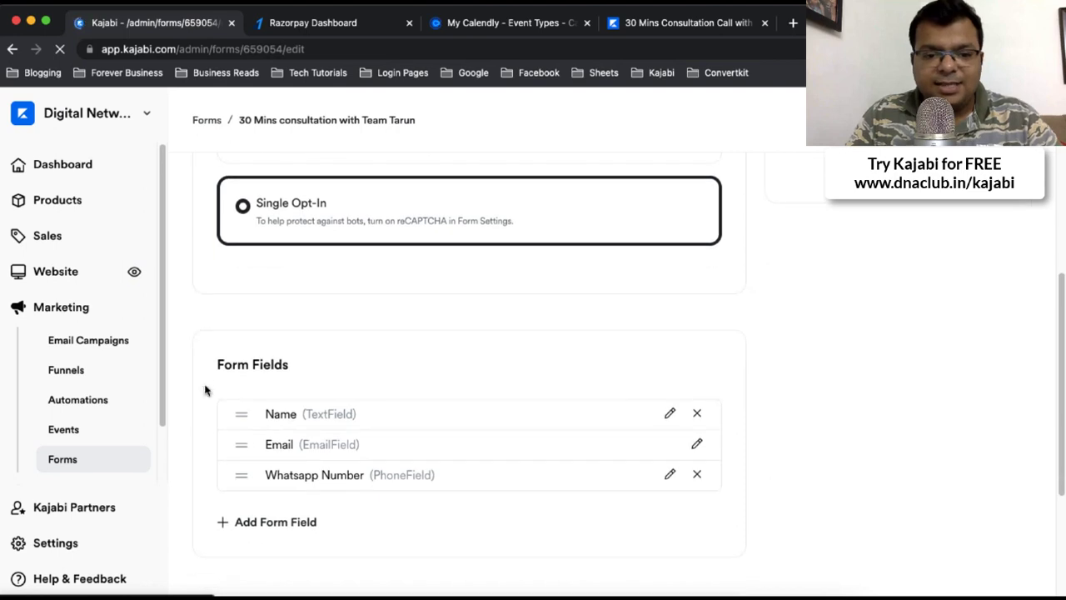
{"action": "scroll", "coordinate": [312, 474], "scroll_direction": "down", "scroll_amount": 4}
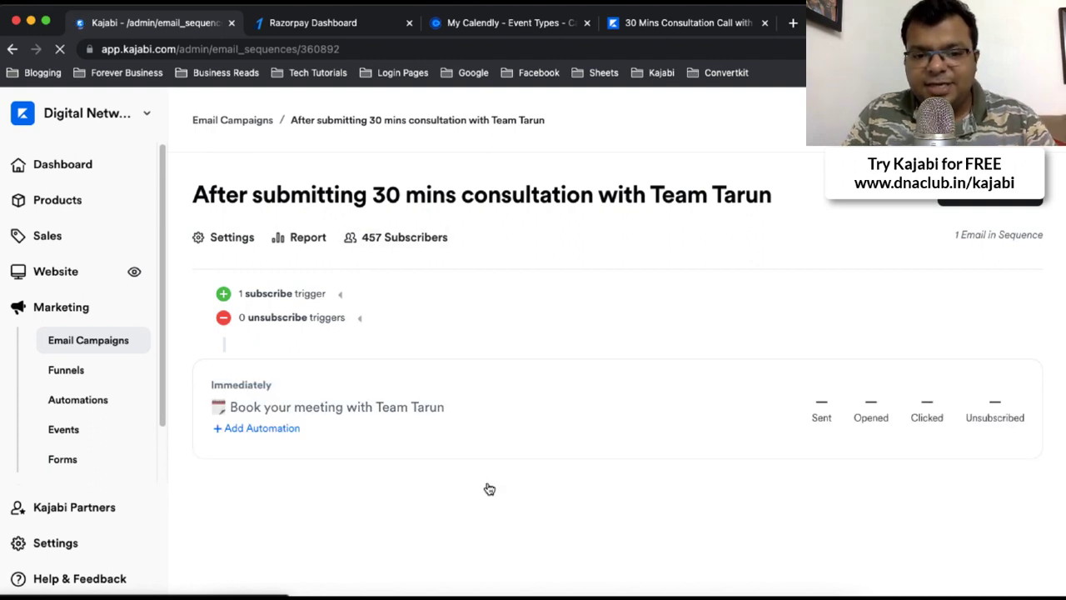
- Open the "Book your meeting" email in the form's follow-up sequence, review its timing, subject and body, and return to the form
{"action": "left_click", "coordinate": [415, 408]}
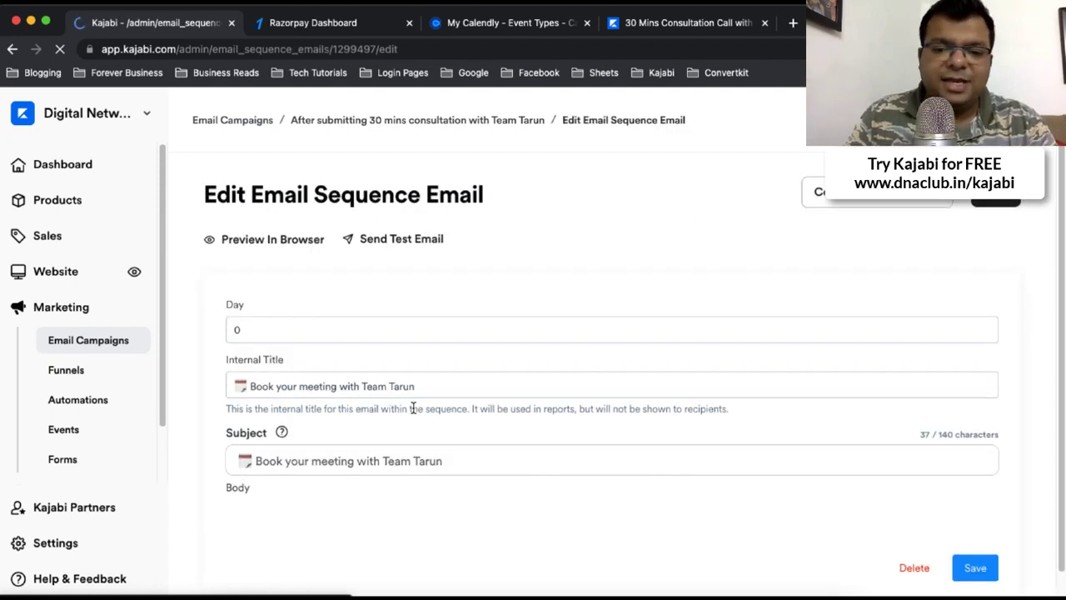
{"action": "scroll", "coordinate": [1016, 454], "scroll_direction": "down", "scroll_amount": 1}
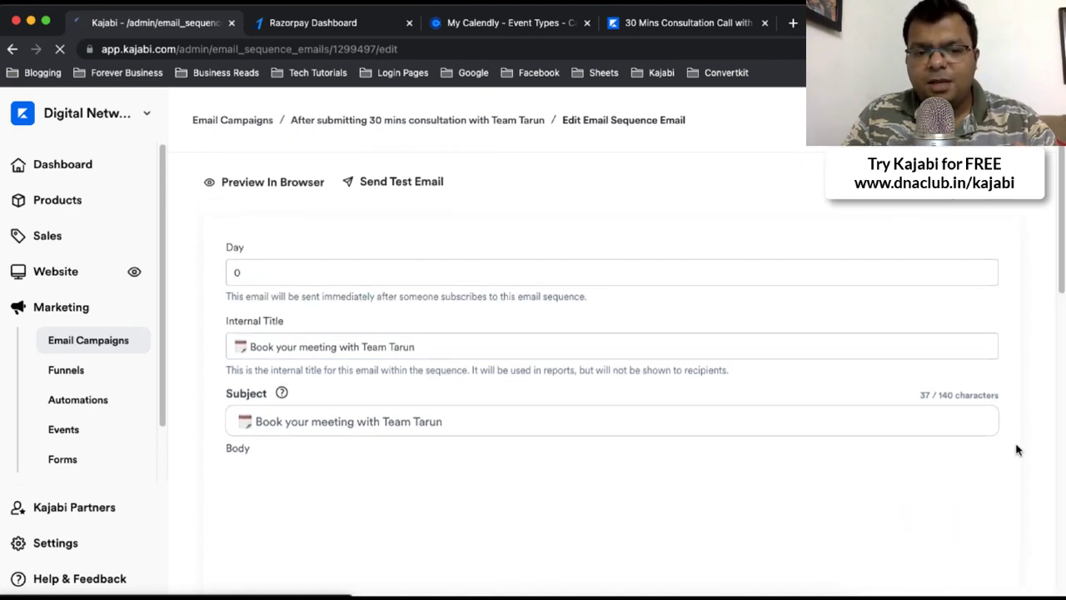
{"action": "scroll", "coordinate": [1016, 450], "scroll_direction": "down", "scroll_amount": 6}
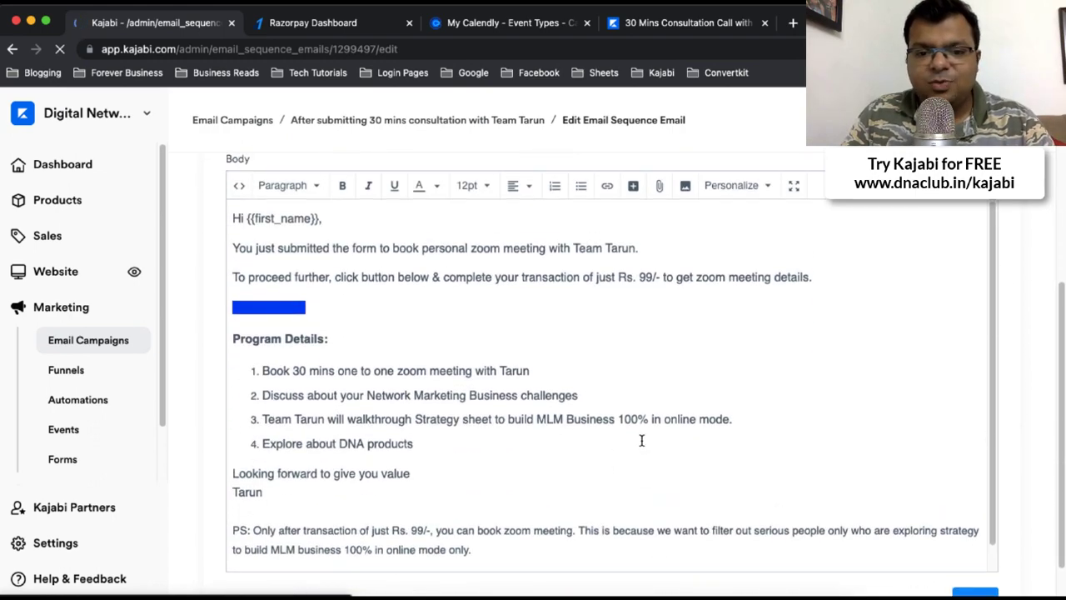
{"action": "scroll", "coordinate": [616, 450], "scroll_direction": "up", "scroll_amount": 4}
{"action": "scroll", "coordinate": [741, 429], "scroll_direction": "down", "scroll_amount": 4}
{"action": "scroll", "coordinate": [744, 430], "scroll_direction": "down", "scroll_amount": 1}
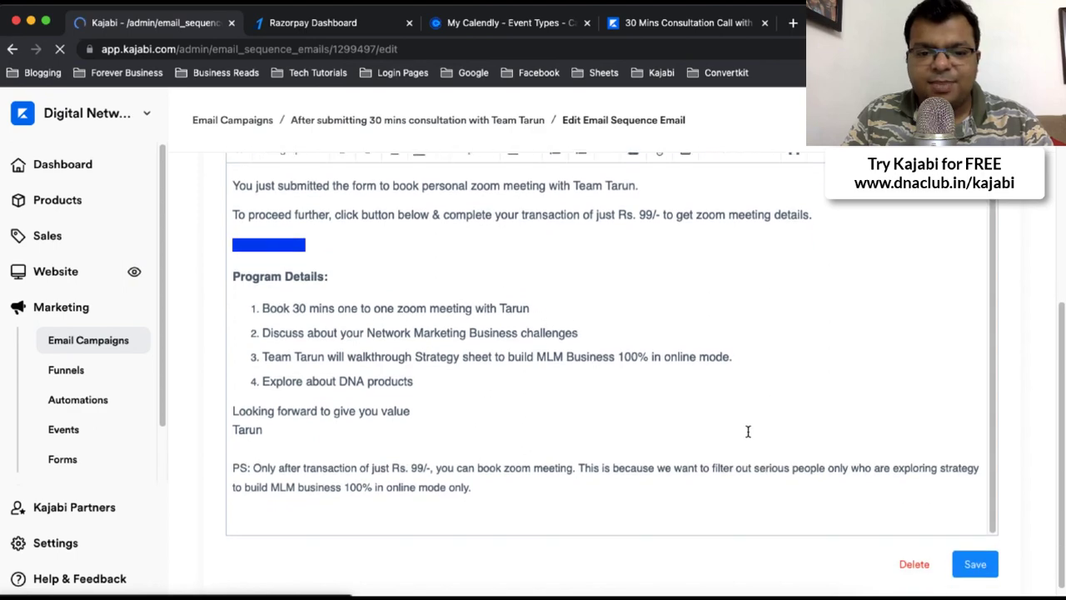
{"action": "scroll", "coordinate": [722, 437], "scroll_direction": "up", "scroll_amount": 1}
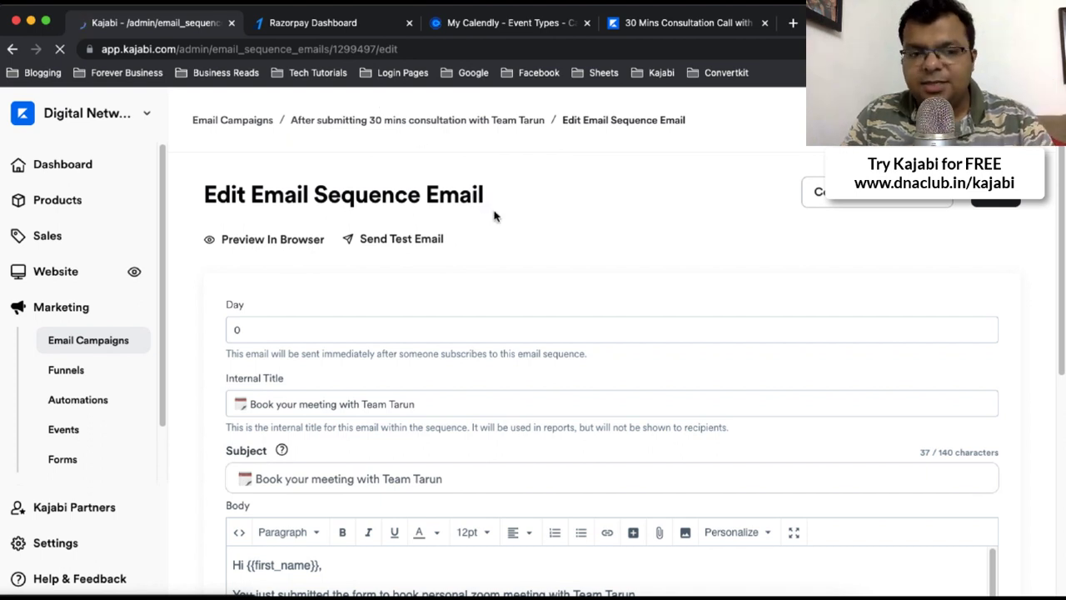
{"action": "left_click", "coordinate": [12, 50]}
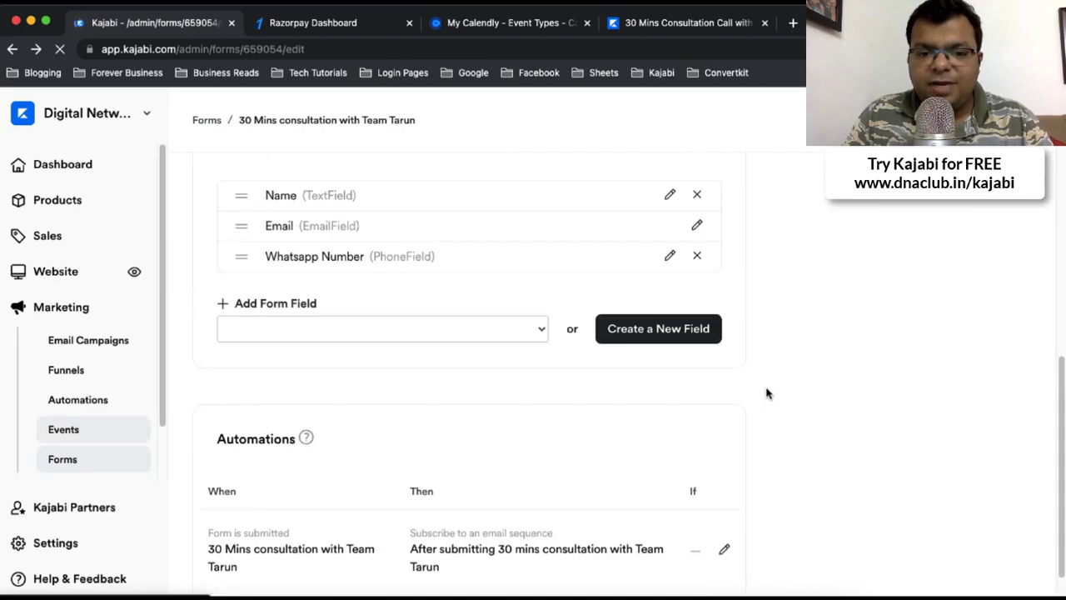
- Draft a form submission automation that adds a new tag "appliedfor1-1call", and close it without saving
{"action": "left_click", "coordinate": [278, 554]}
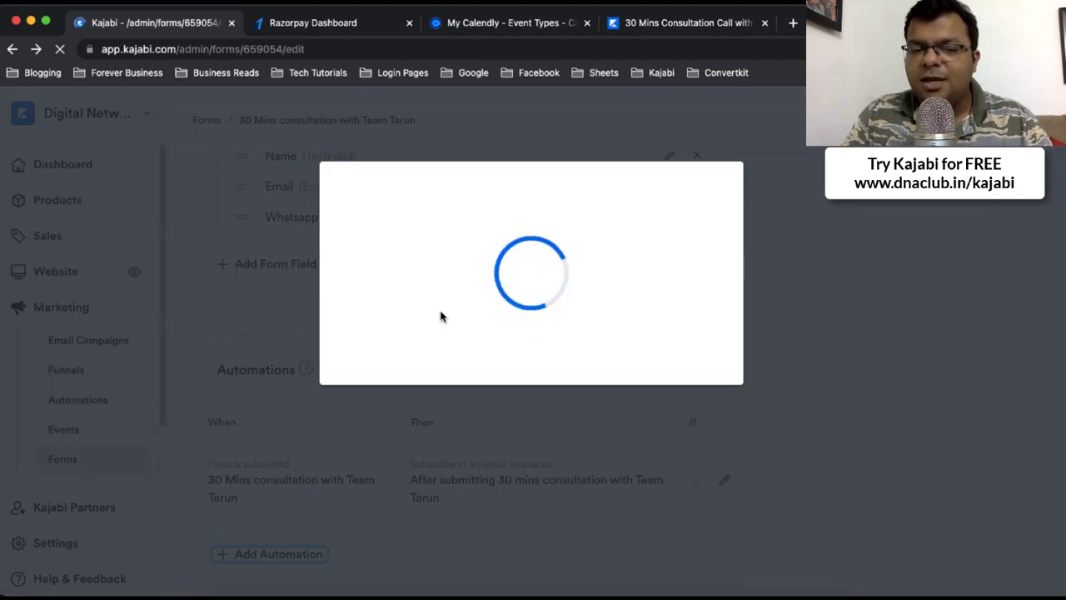
{"action": "left_click", "coordinate": [416, 382]}
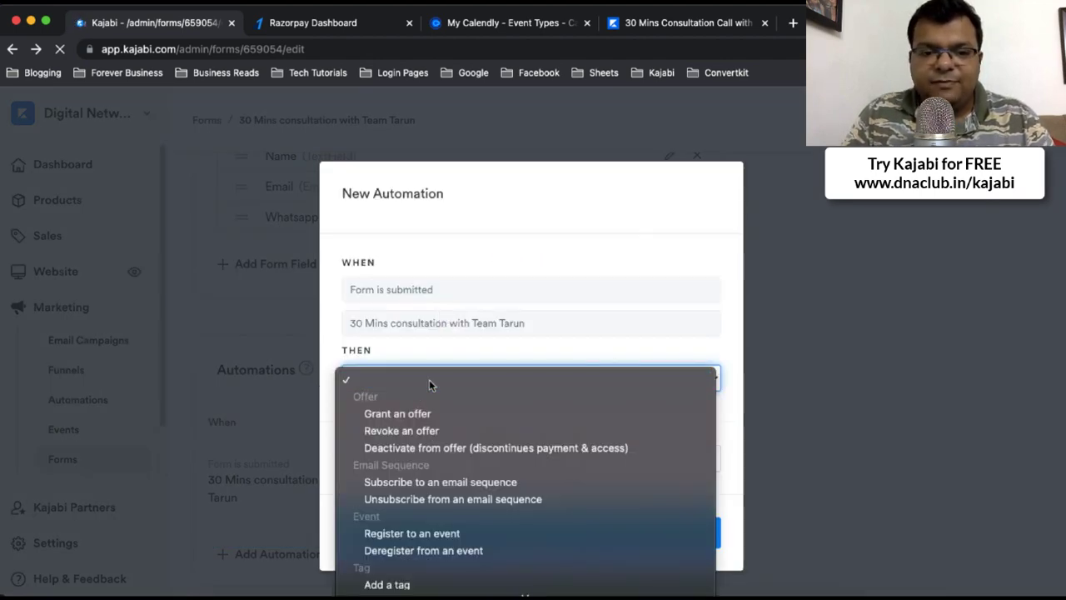
{"action": "scroll", "coordinate": [416, 511], "scroll_direction": "down", "scroll_amount": 3}
{"action": "left_click", "coordinate": [416, 508]}
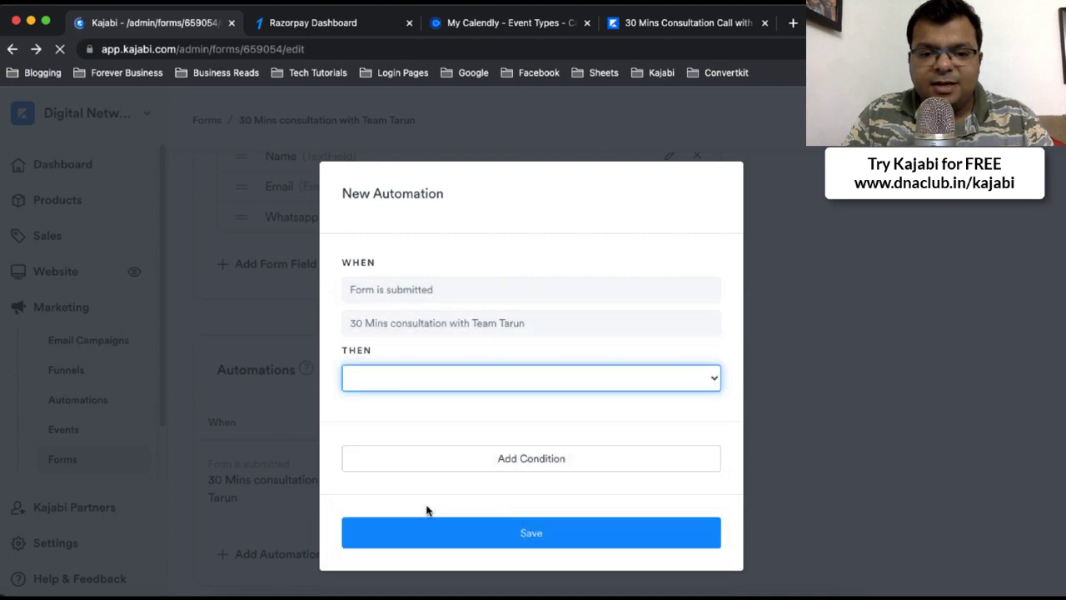
{"action": "left_click", "coordinate": [413, 416]}
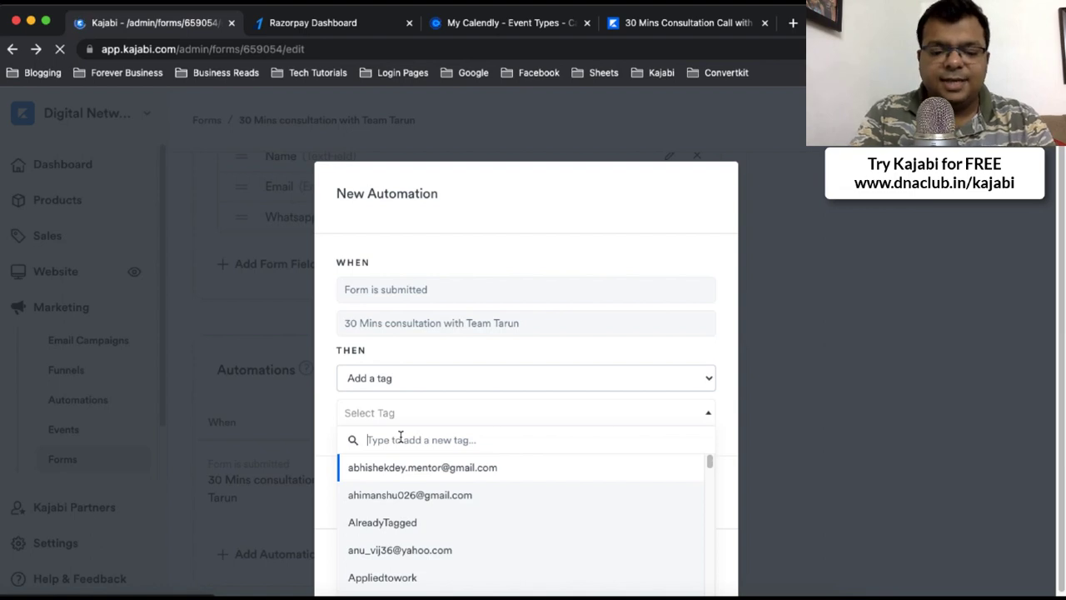
{"action": "type", "text": "app"}
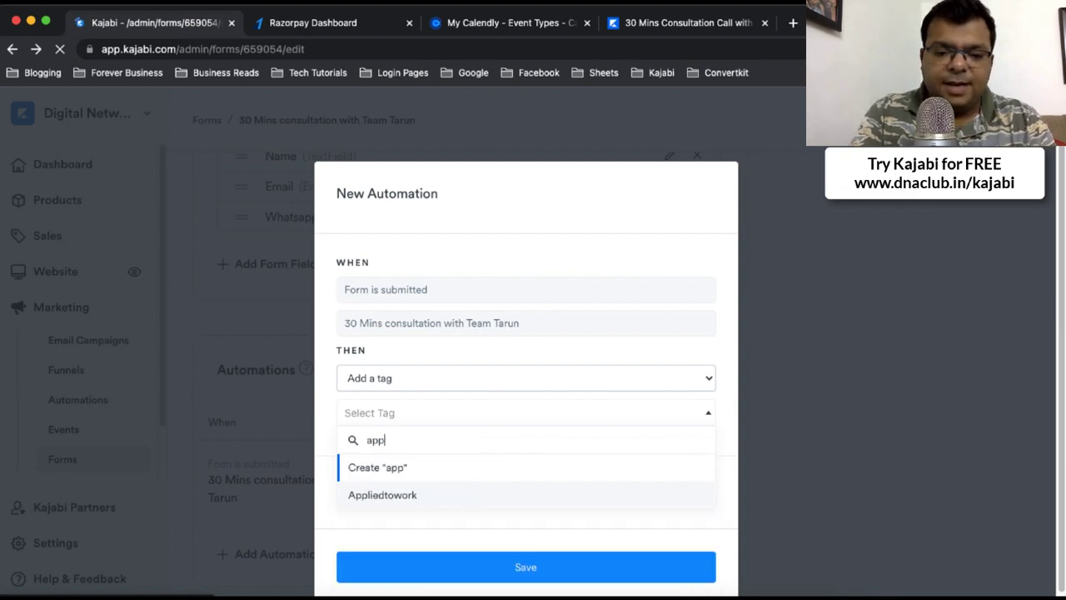
{"action": "type", "text": "liedo"}
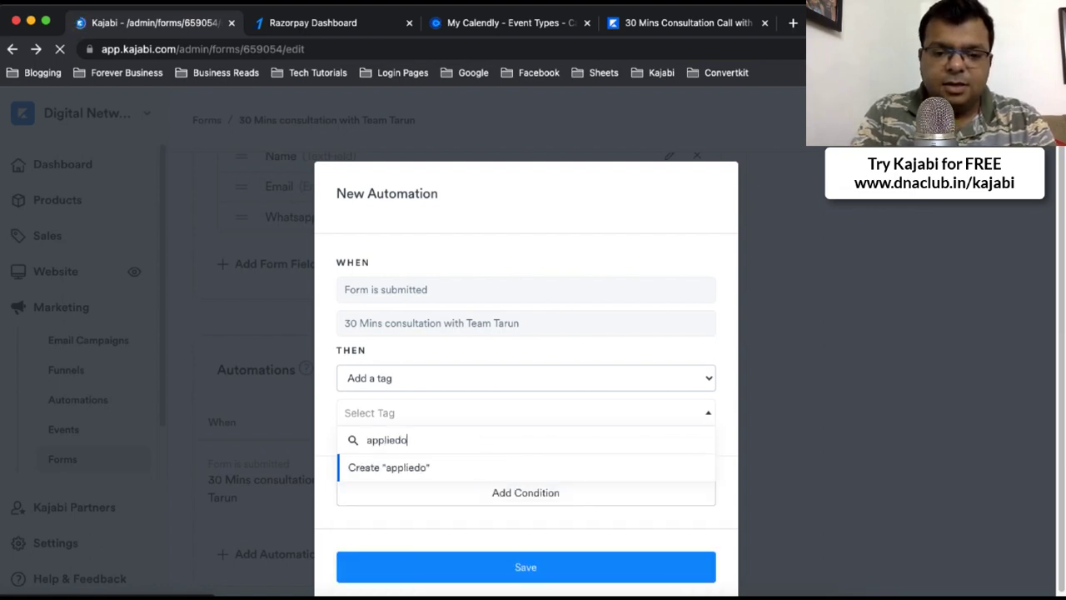
{"action": "key", "text": "BackSpace"}
{"action": "type", "text": "for1"}
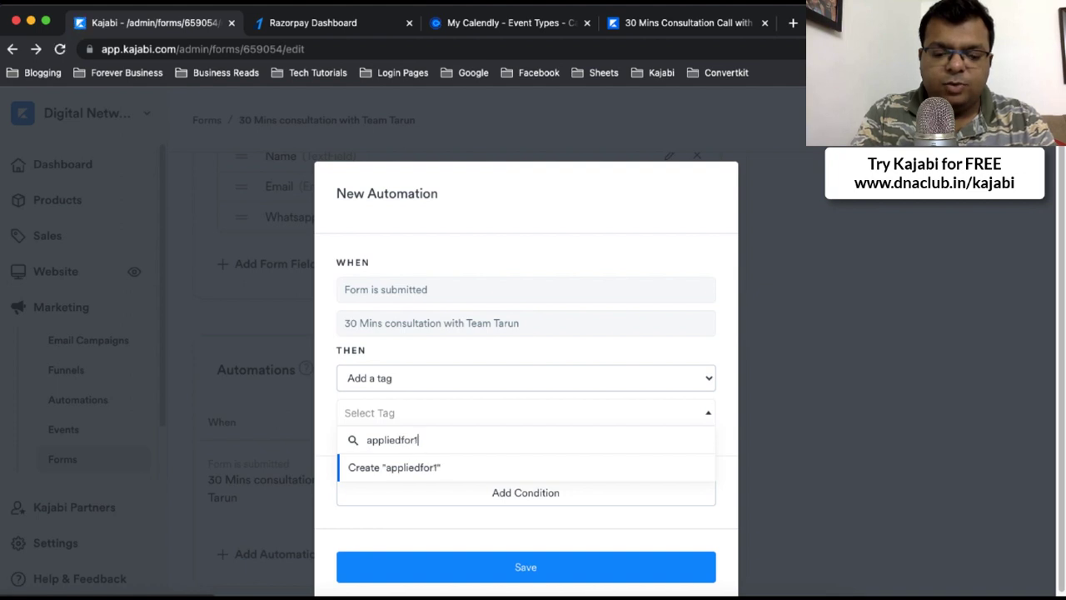
{"action": "type", "text": "-1call"}
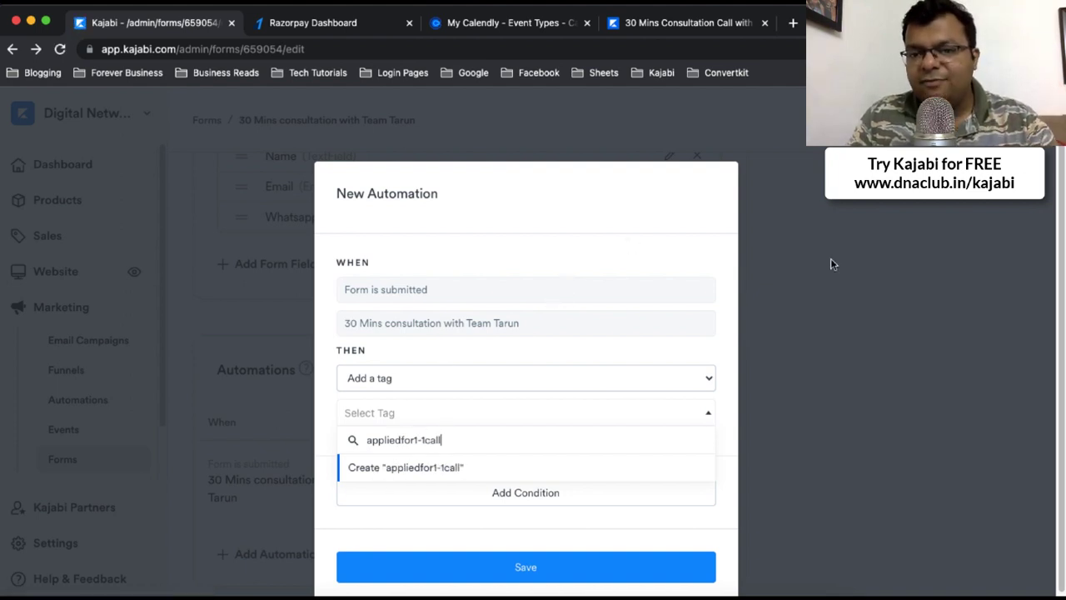
{"action": "left_click", "coordinate": [795, 306]}
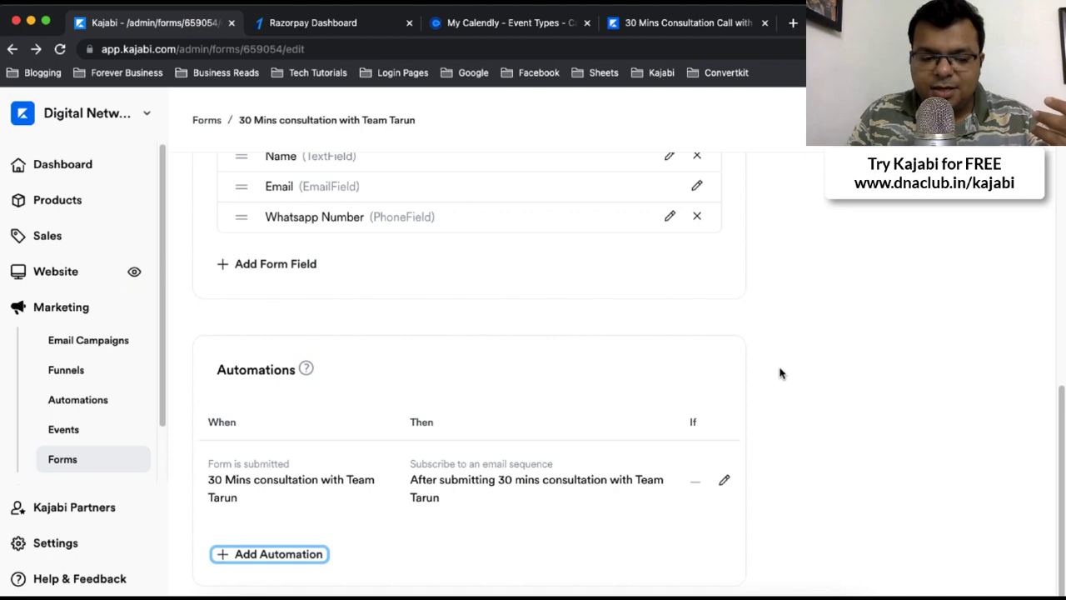
- Switch to Razorpay, open the 30 Mins Personal Consultation Call payment page for editing and review its payment fields and program details
{"action": "scroll", "coordinate": [780, 373], "scroll_direction": "up", "scroll_amount": 10}
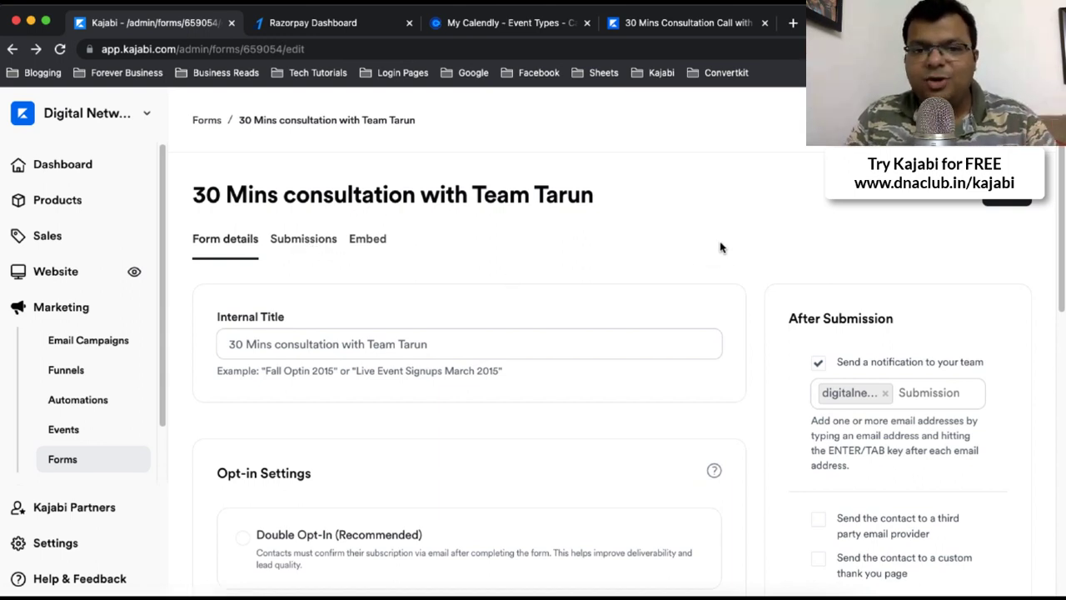
{"action": "left_click", "coordinate": [337, 25]}
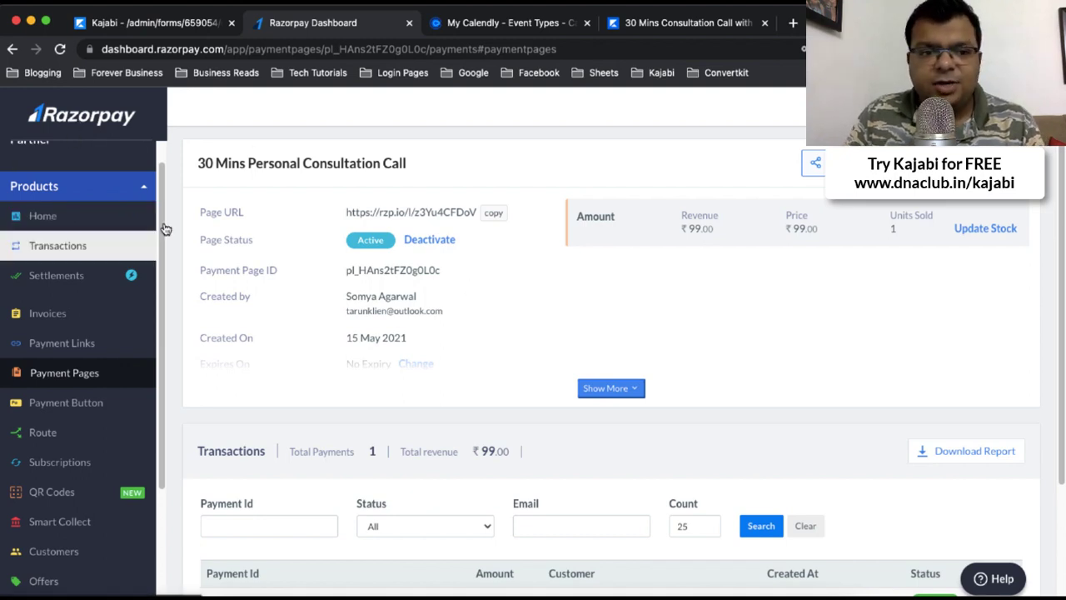
{"action": "left_click", "coordinate": [857, 162]}
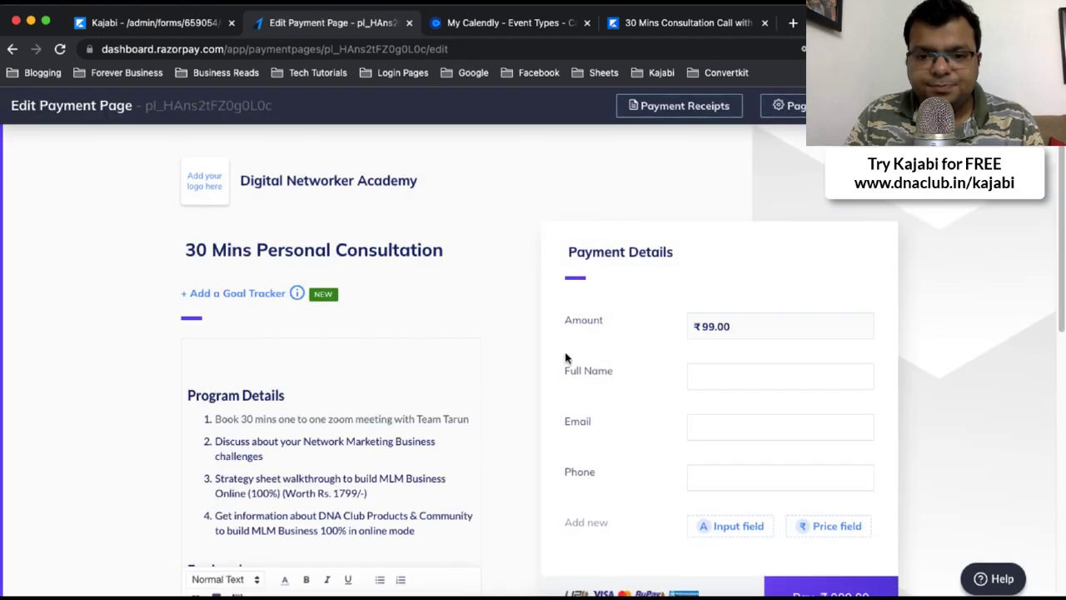
{"action": "mouse_move", "coordinate": [681, 346]}
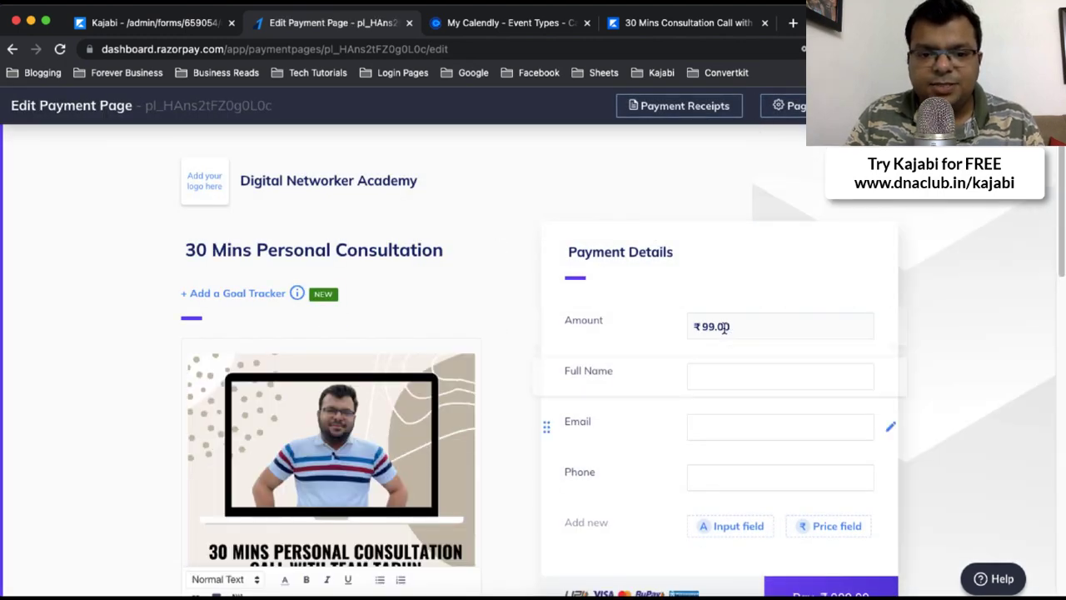
{"action": "scroll", "coordinate": [516, 411], "scroll_direction": "down", "scroll_amount": 5}
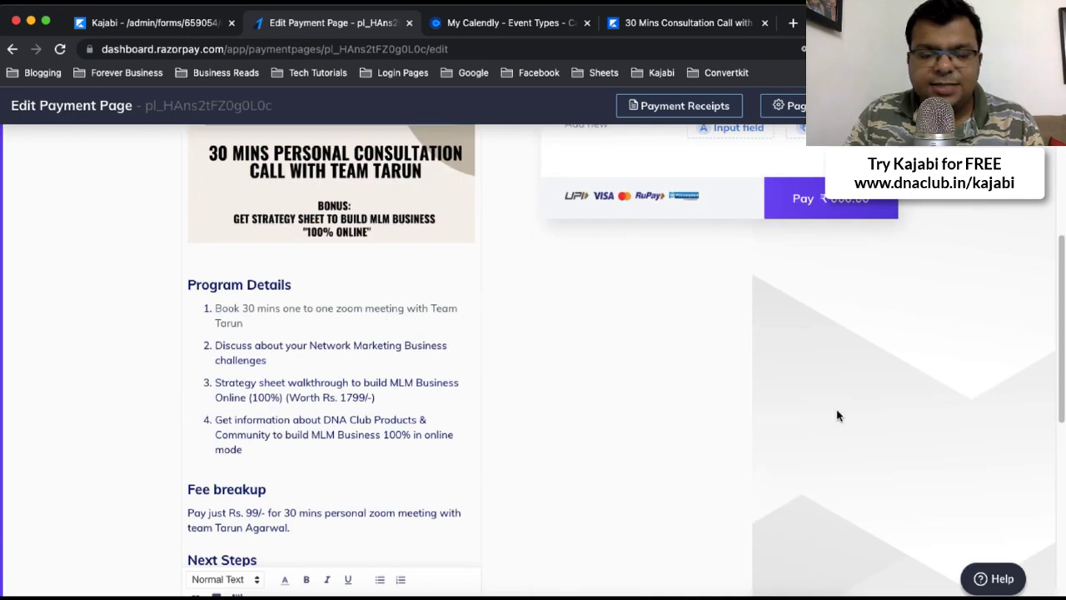
- Open the payment page's settings, review them and enable redirecting customers to a website after successful payment
{"action": "scroll", "coordinate": [833, 412], "scroll_direction": "up", "scroll_amount": 5}
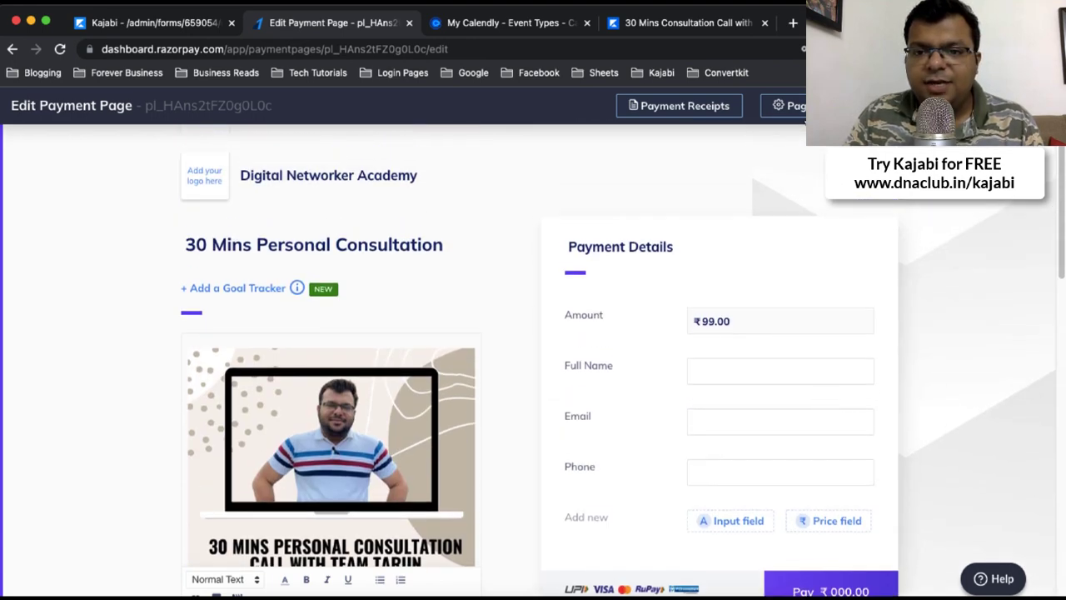
{"action": "left_click", "coordinate": [795, 105]}
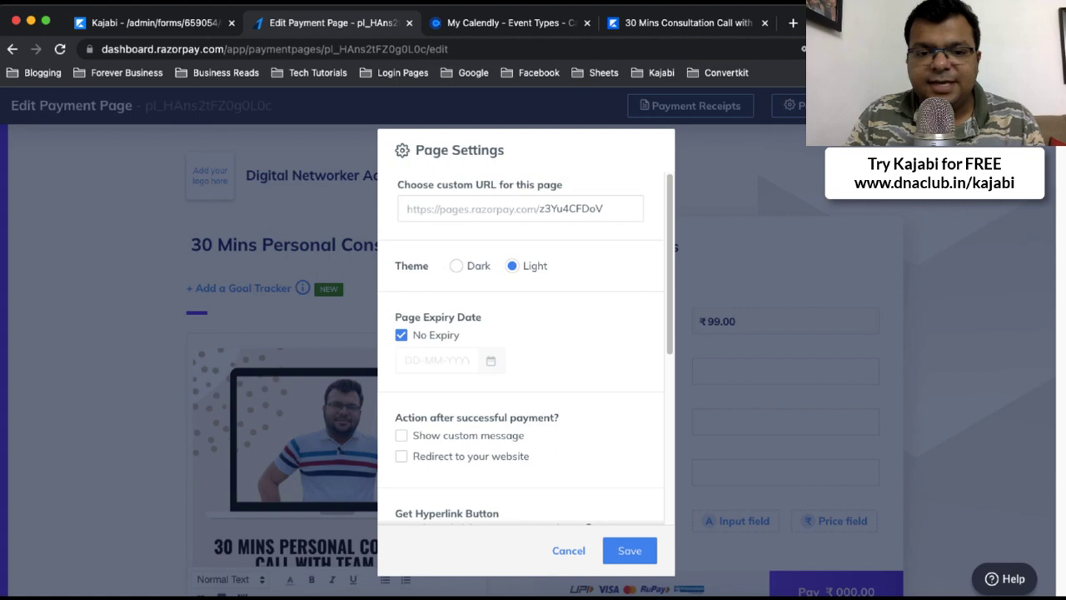
{"action": "scroll", "coordinate": [516, 375], "scroll_direction": "down", "scroll_amount": 3}
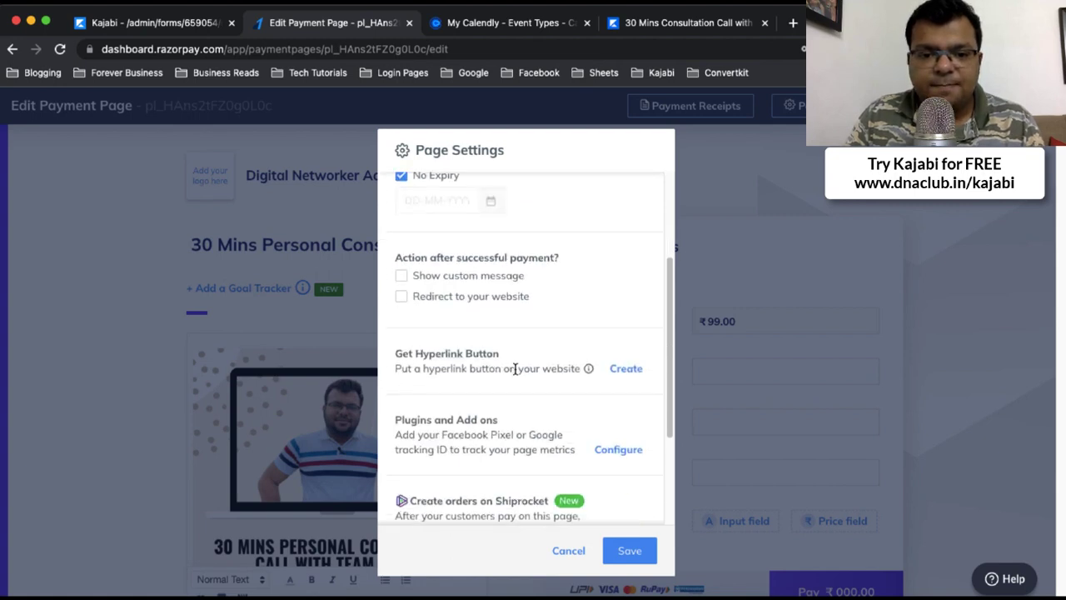
{"action": "scroll", "coordinate": [514, 375], "scroll_direction": "up", "scroll_amount": 1}
{"action": "scroll", "coordinate": [514, 375], "scroll_direction": "up", "scroll_amount": 3}
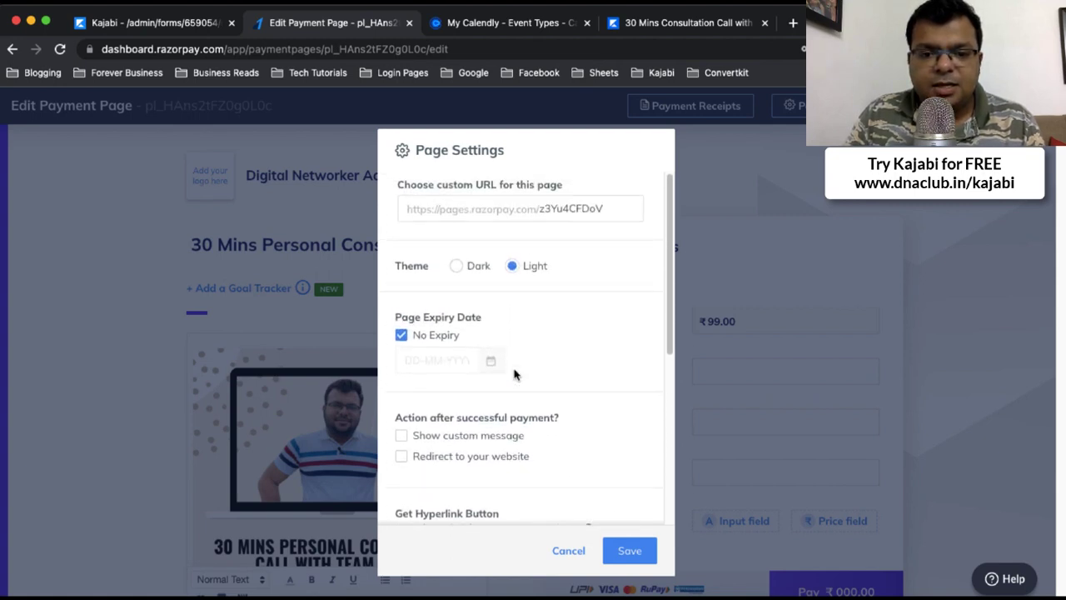
{"action": "scroll", "coordinate": [514, 375], "scroll_direction": "down", "scroll_amount": 1}
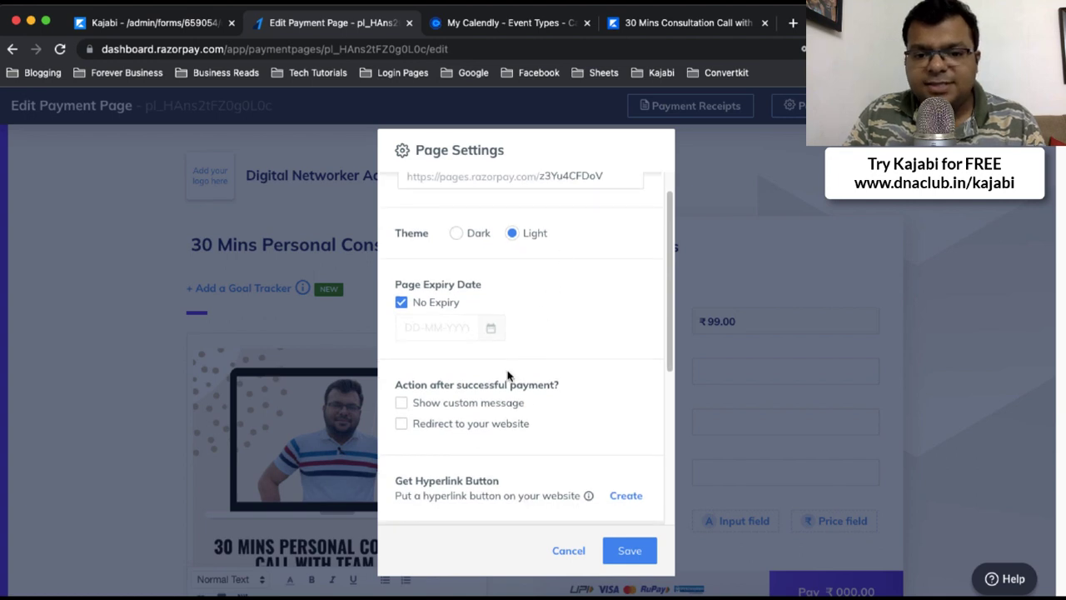
{"action": "left_click", "coordinate": [403, 426]}
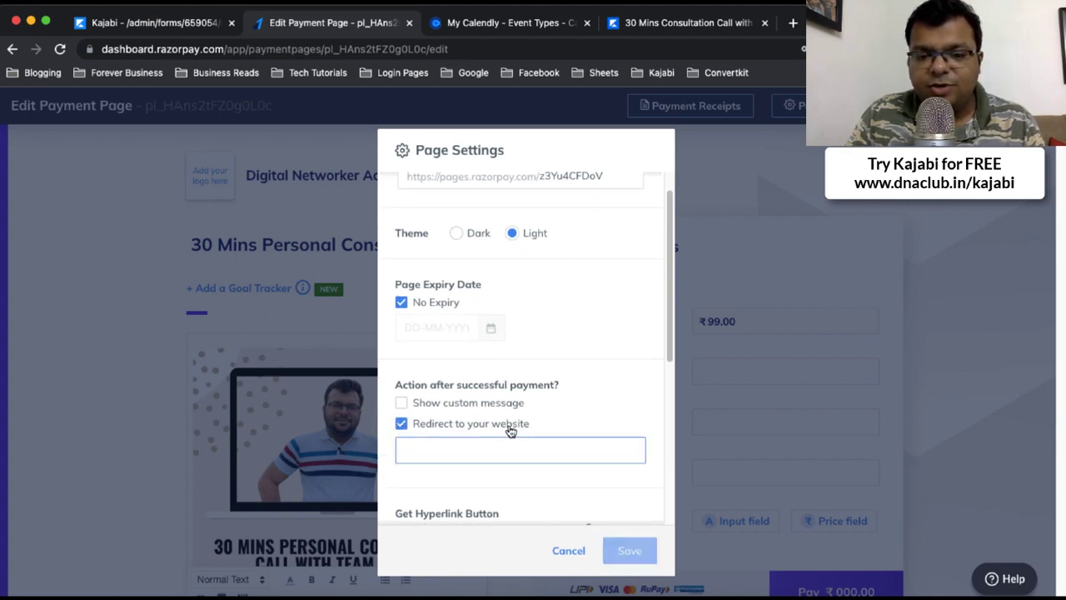
- Copy the 30-minute Business Consultation Call booking link from Calendly, enter it as Razorpay's post-payment redirect address and save the page settings
{"action": "left_click", "coordinate": [530, 26]}
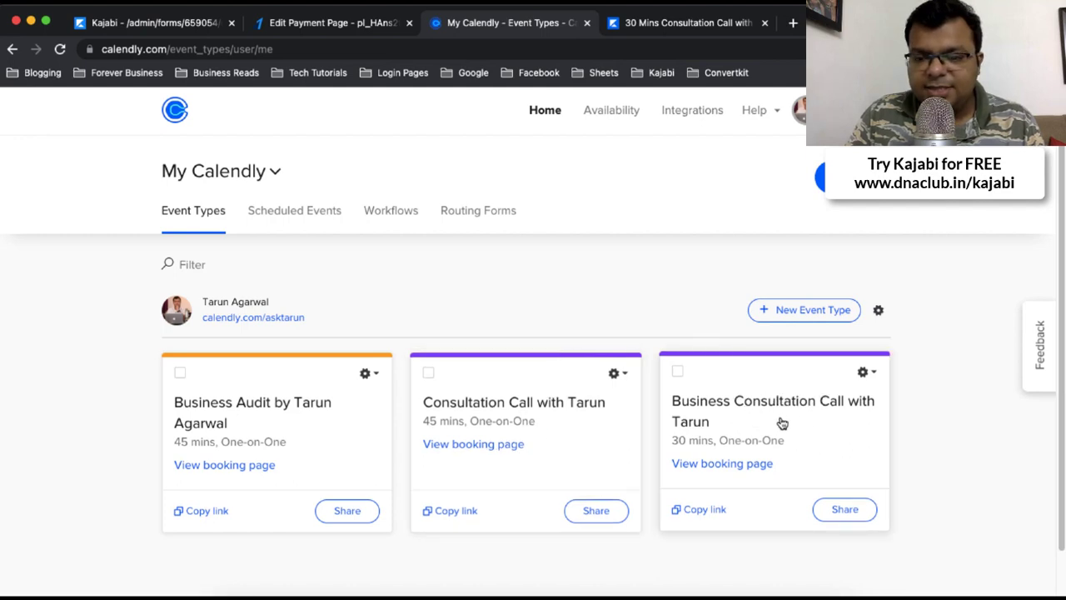
{"action": "left_click", "coordinate": [705, 509]}
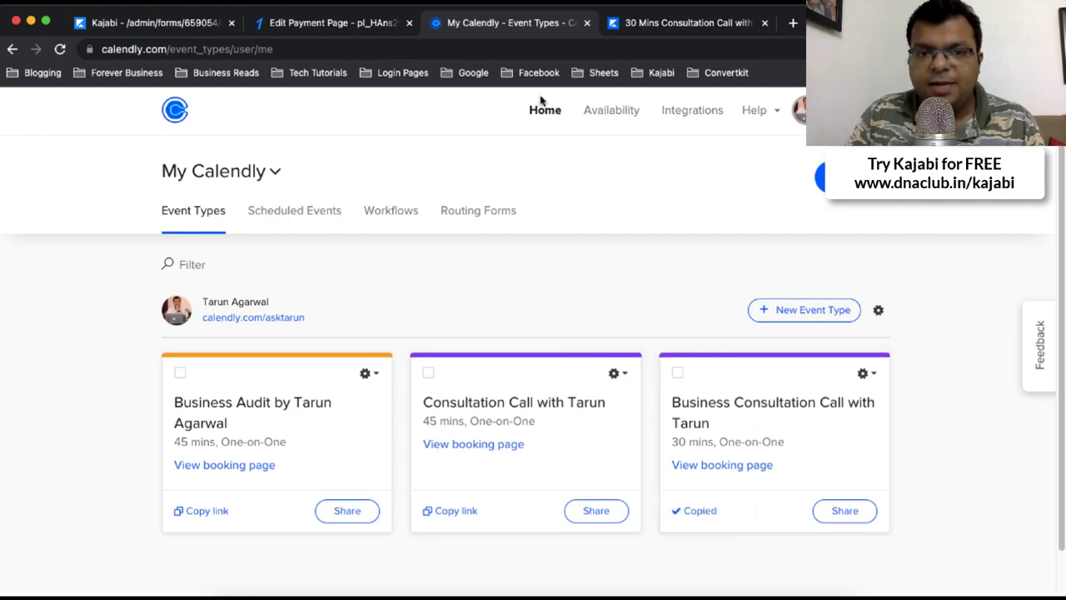
{"action": "left_click", "coordinate": [353, 24]}
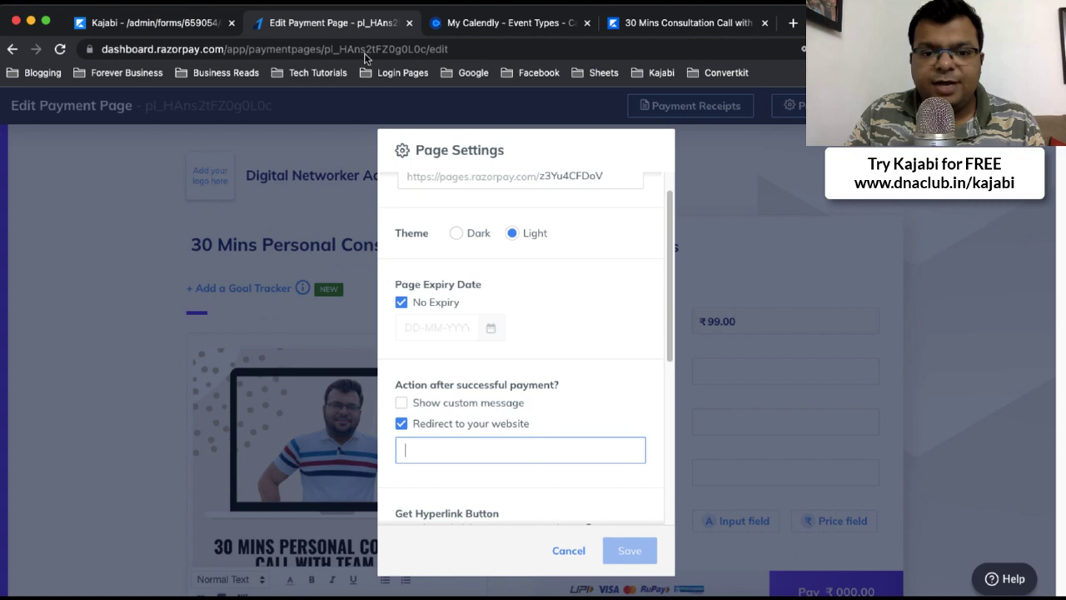
{"action": "right_click", "coordinate": [420, 451]}
{"action": "left_click", "coordinate": [458, 495]}
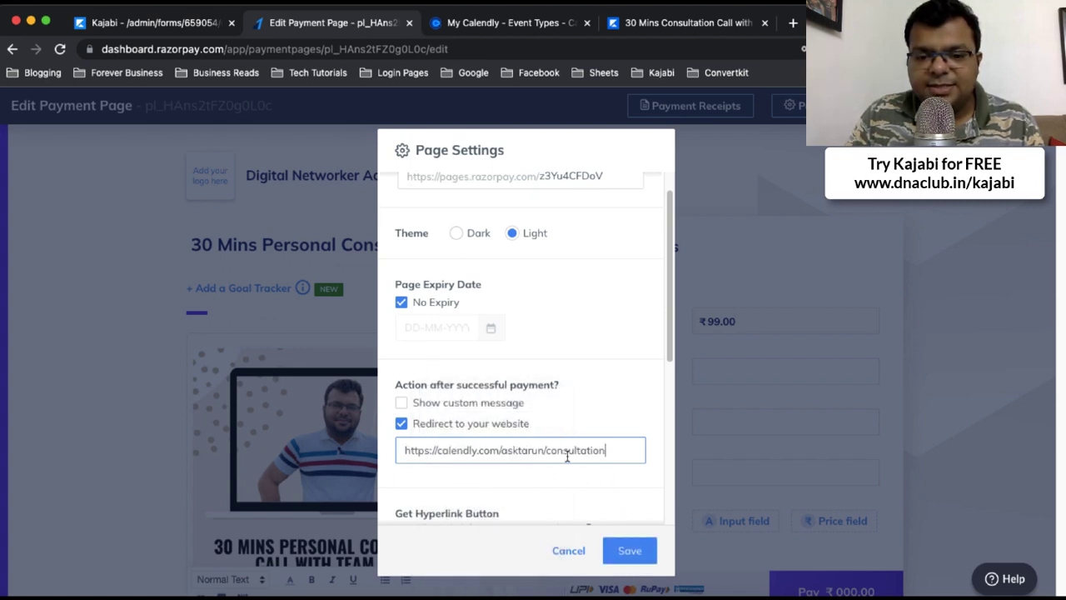
{"action": "left_click", "coordinate": [639, 555]}
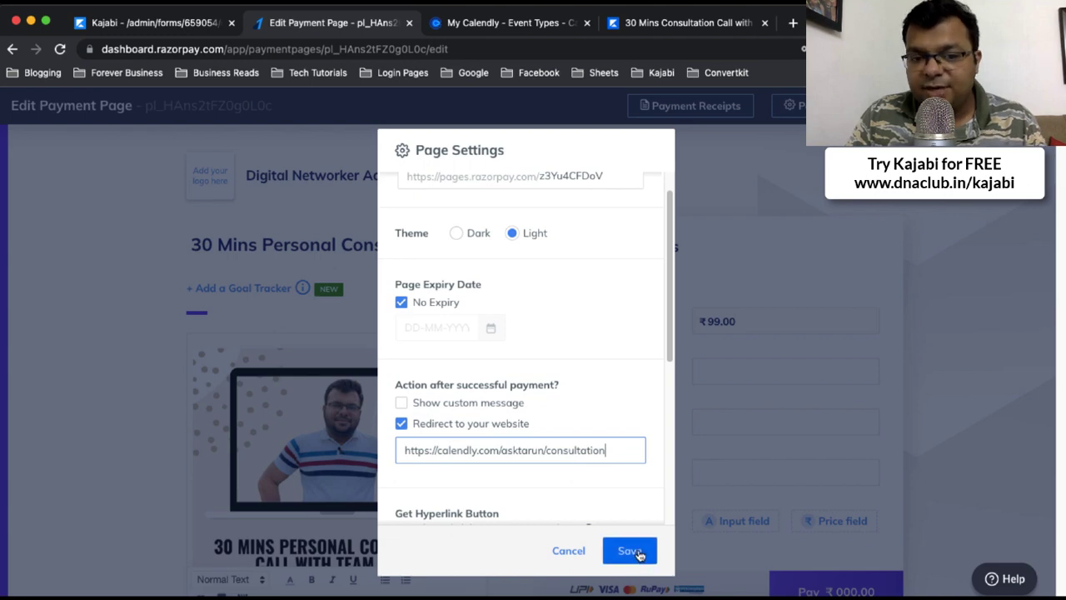
{"action": "left_click", "coordinate": [638, 553]}
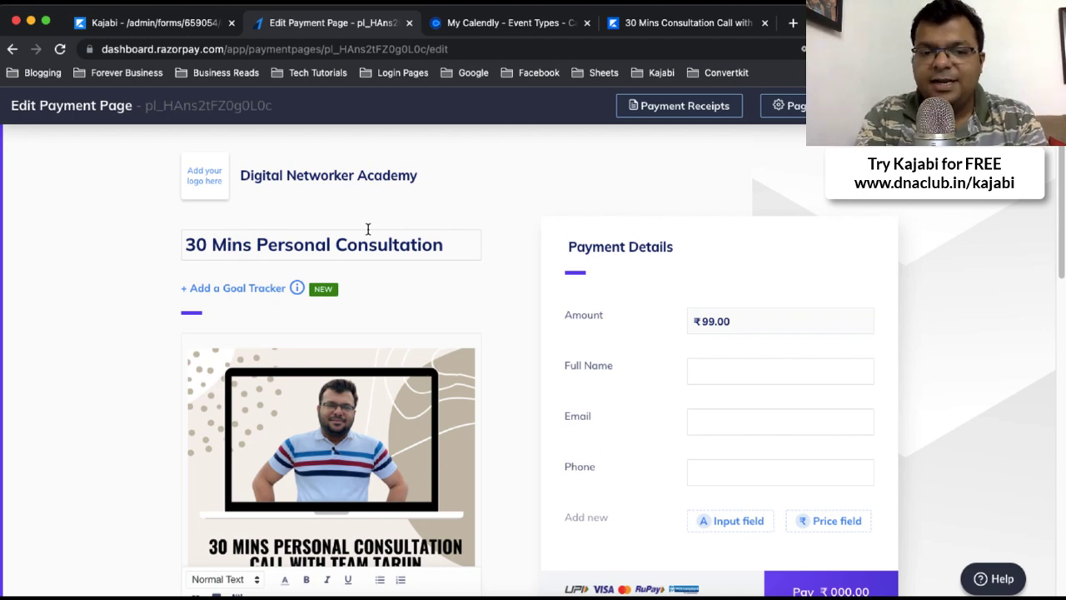
- Recheck the redirect address in the payment page's settings and open that Calendly consultation link in a new browser tab
{"action": "left_click", "coordinate": [825, 105]}
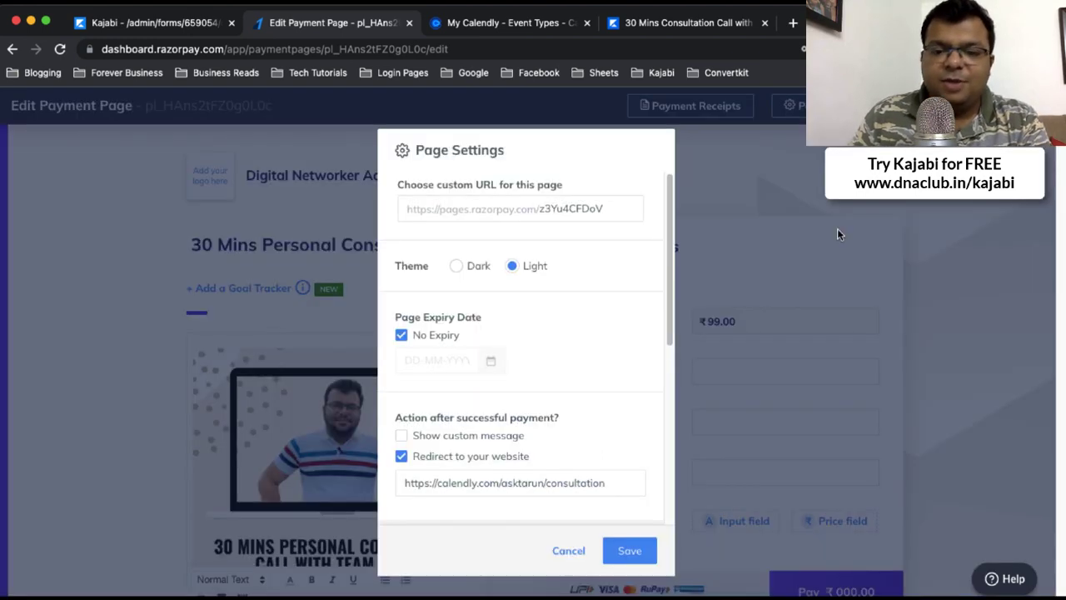
{"action": "scroll", "coordinate": [566, 364], "scroll_direction": "down", "scroll_amount": 3}
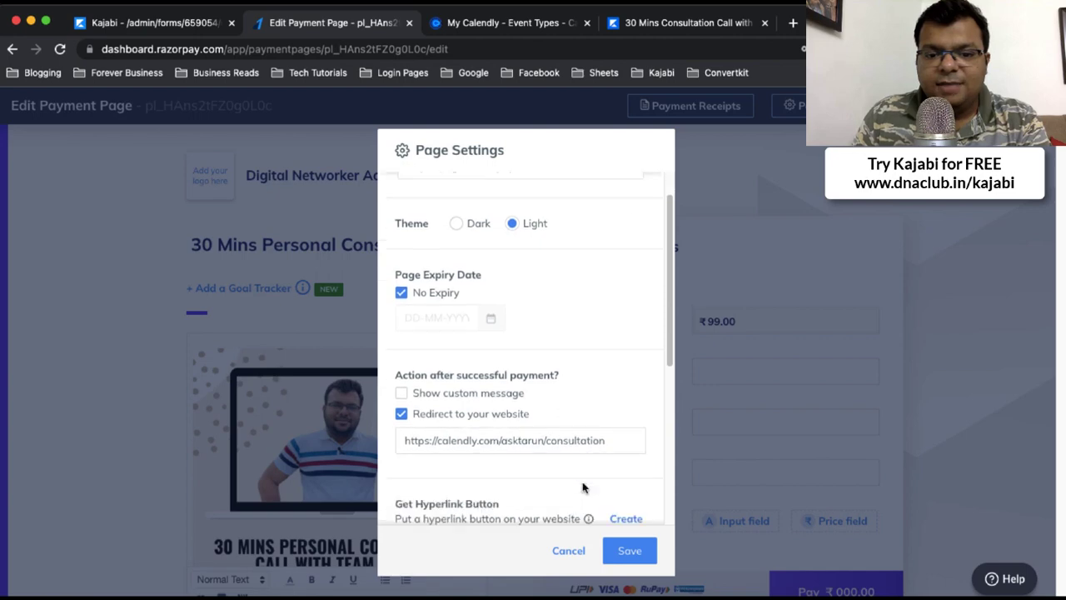
{"action": "left_click_drag", "start_coordinate": [522, 315], "coordinate": [591, 316]}
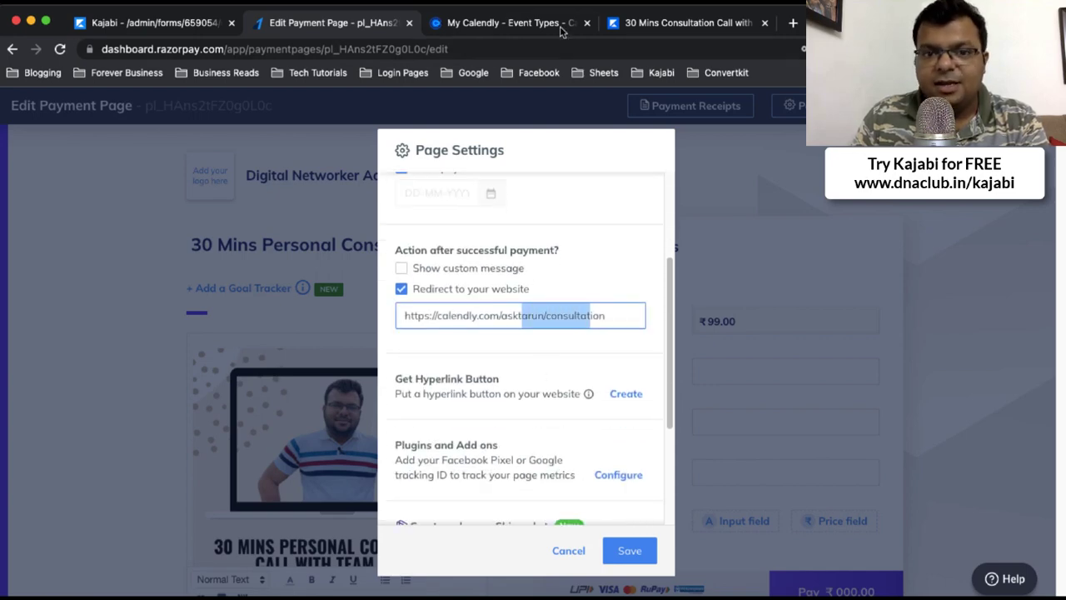
{"action": "left_click", "coordinate": [792, 22]}
{"action": "type", "text": "https://calendly.com/asktarun/consultation"}
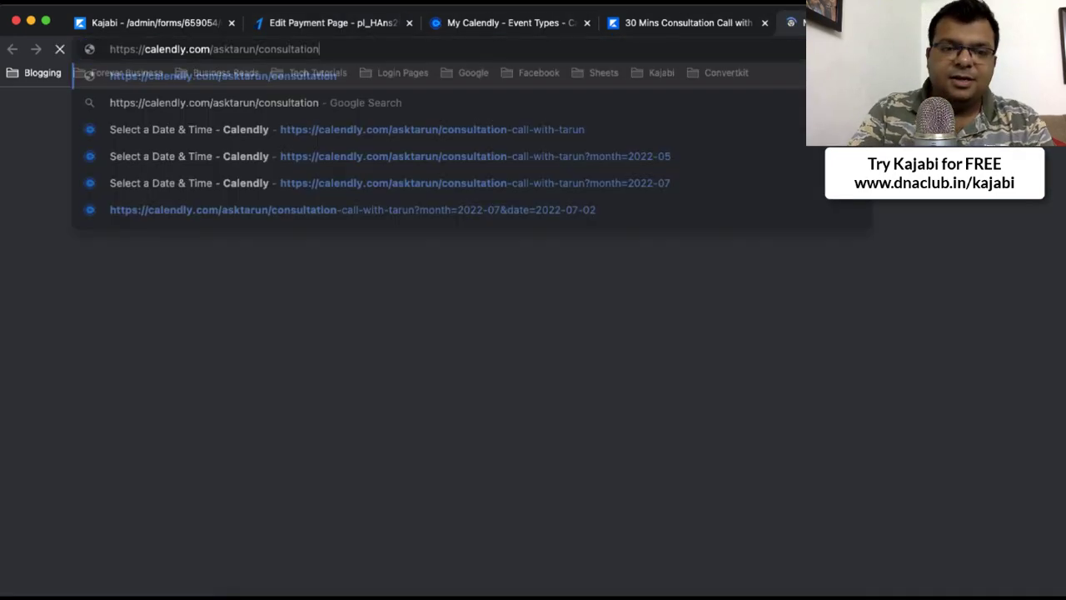
{"action": "key", "text": "Return"}
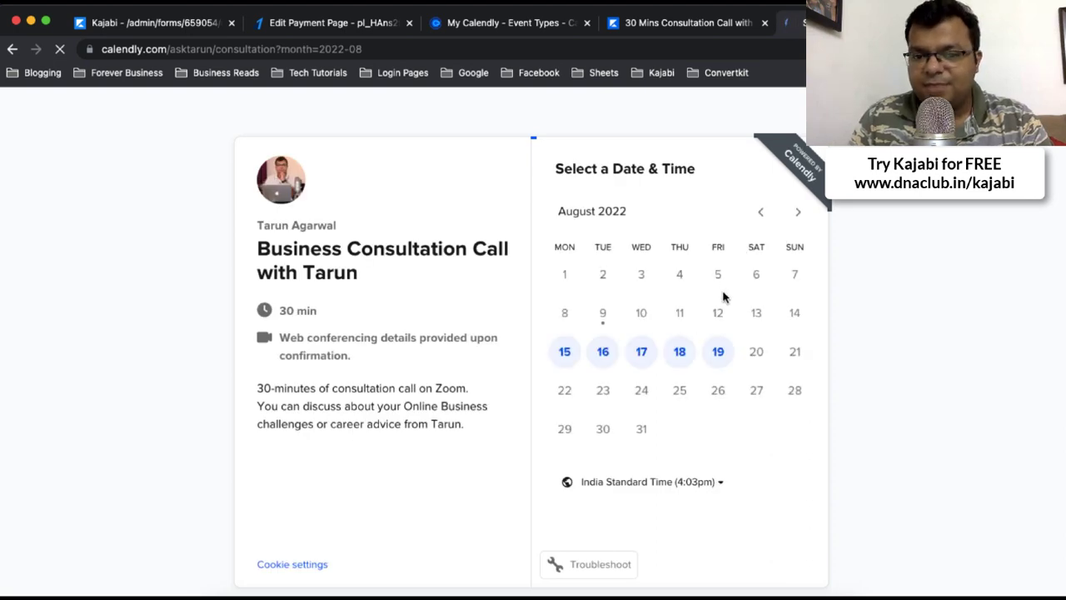
- Choose the 11:00am slot on Thursday, August 18 to view the booking details form
{"action": "left_click", "coordinate": [680, 351]}
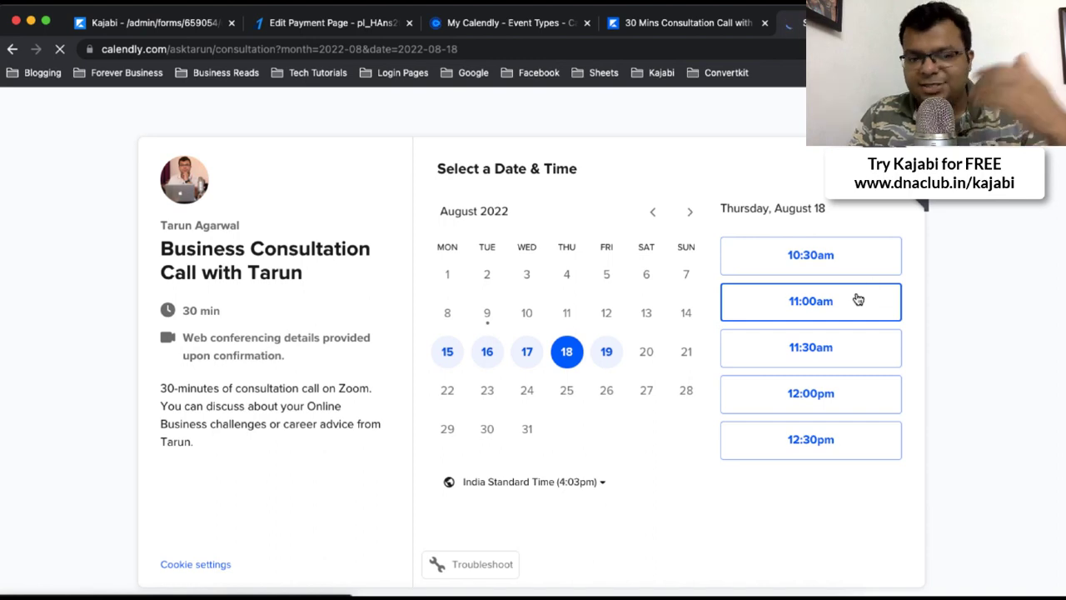
{"action": "left_click", "coordinate": [857, 300]}
{"action": "left_click", "coordinate": [857, 301]}
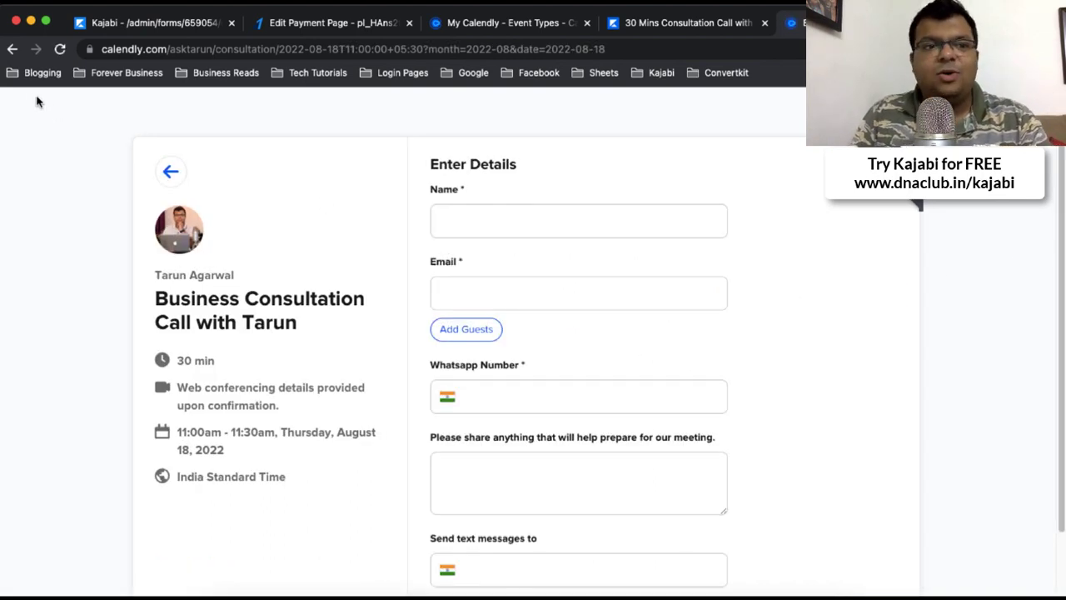
- Switch to MindNode and review the mind map of the paid 1-1 meeting funnel, covering Poster, Kajabi, Razorpay and Calendly
{"action": "left_click", "coordinate": [651, 593]}
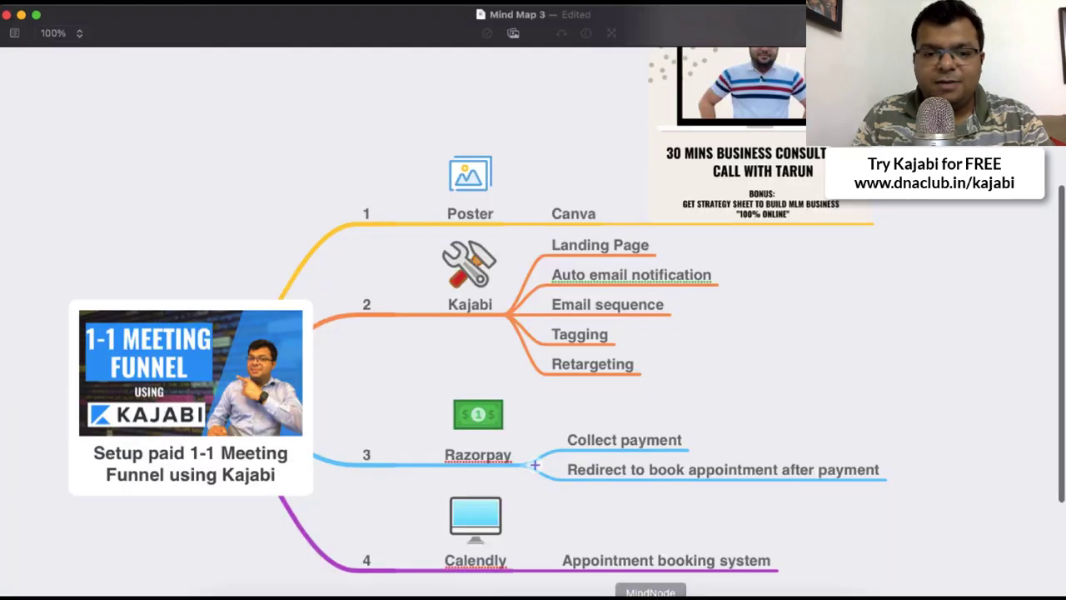
{"action": "scroll", "coordinate": [706, 449], "scroll_direction": "down", "scroll_amount": 1}
{"action": "left_click", "coordinate": [505, 301]}
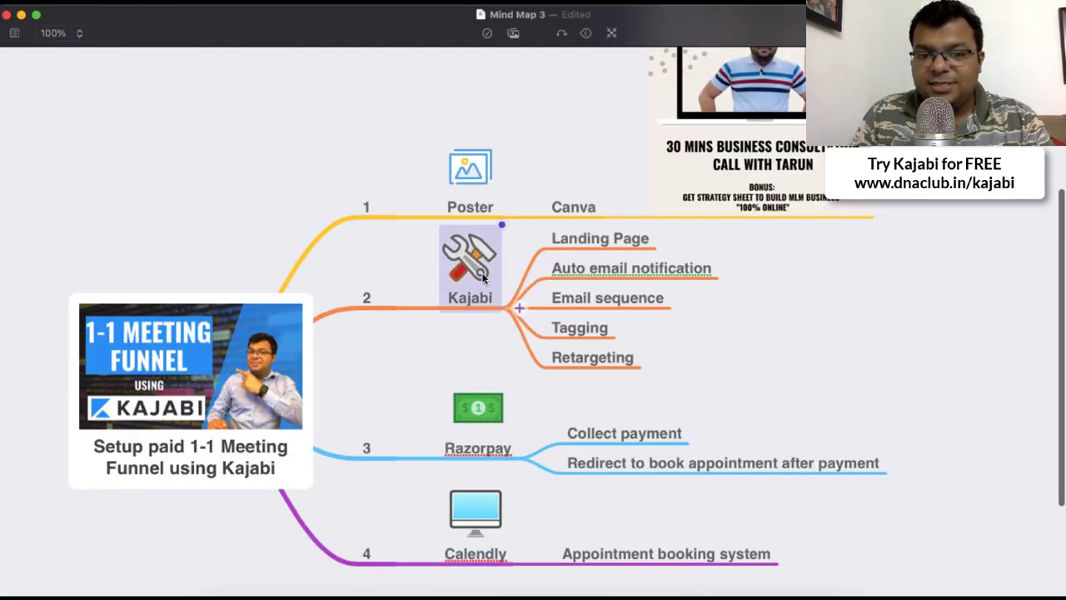
{"action": "left_click_drag", "start_coordinate": [735, 372], "coordinate": [588, 235]}
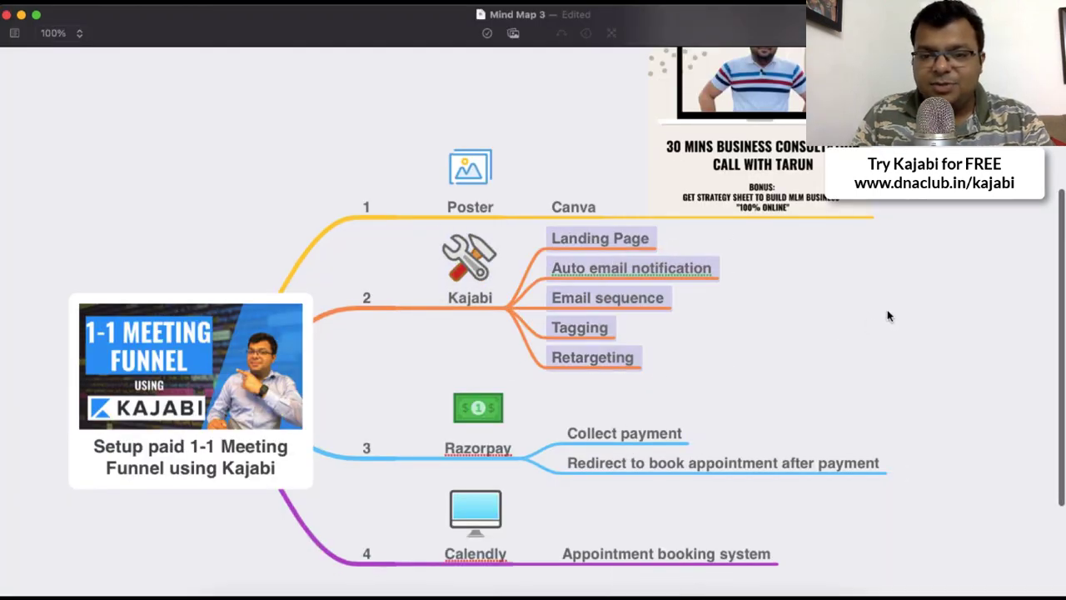
{"action": "left_click", "coordinate": [904, 333]}
{"action": "scroll", "coordinate": [874, 316], "scroll_direction": "up", "scroll_amount": 3}
{"action": "scroll", "coordinate": [812, 291], "scroll_direction": "down", "scroll_amount": 3}
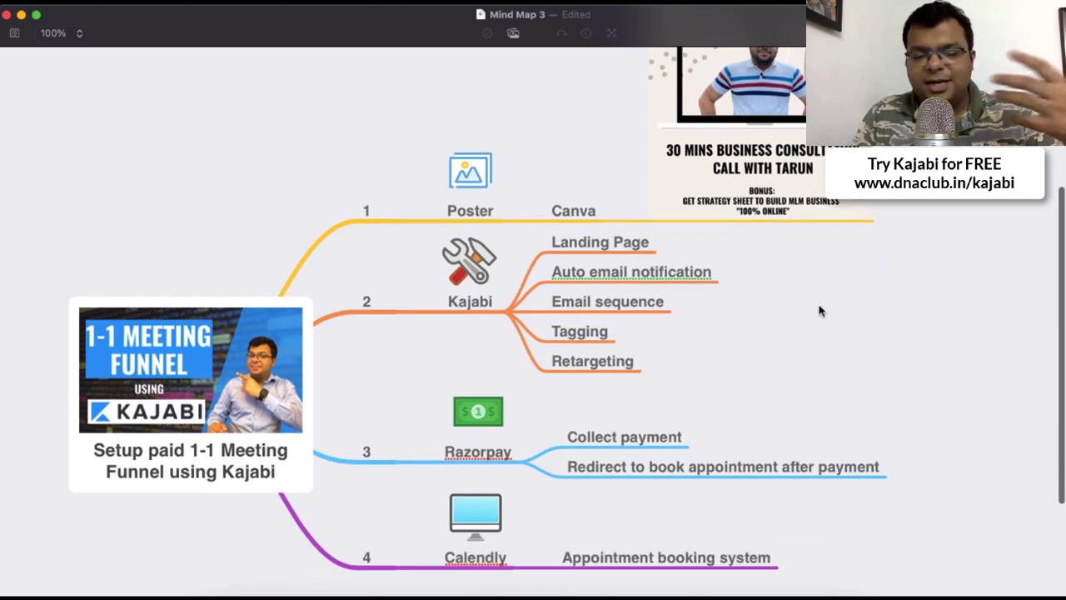
{"action": "scroll", "coordinate": [825, 308], "scroll_direction": "down", "scroll_amount": 1}
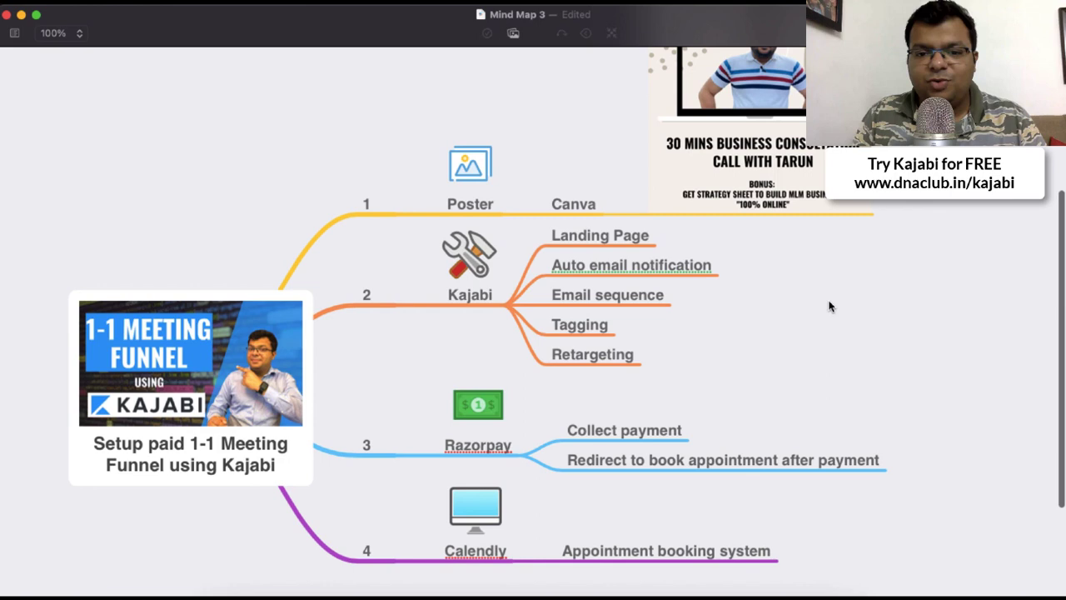
{"action": "left_click", "coordinate": [803, 212]}
{"action": "scroll", "coordinate": [871, 286], "scroll_direction": "up", "scroll_amount": 1}
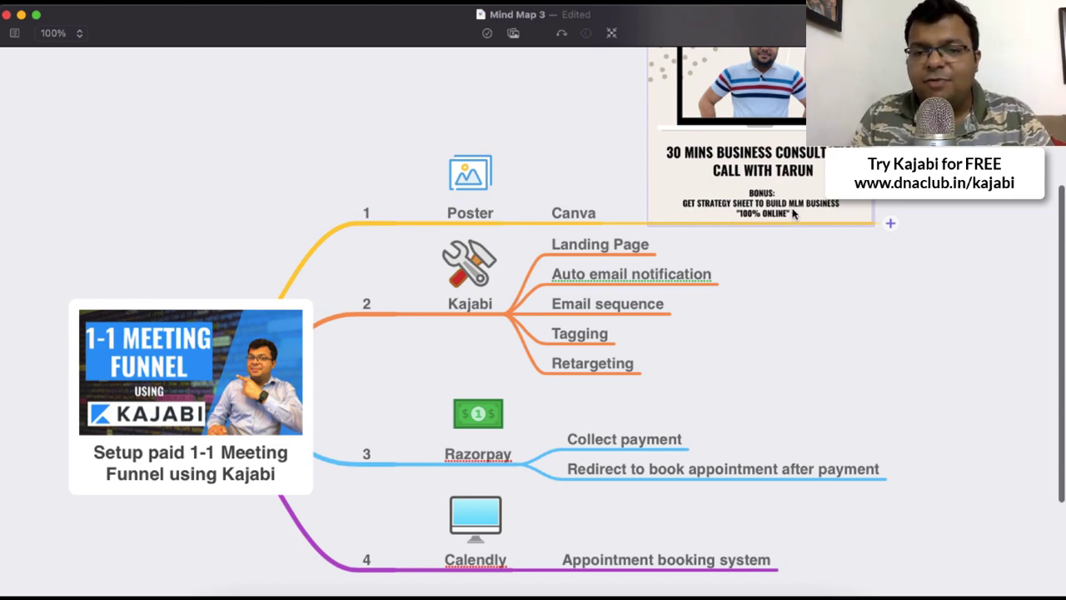
{"action": "left_click", "coordinate": [870, 308]}
{"action": "scroll", "coordinate": [911, 311], "scroll_direction": "down", "scroll_amount": 1}
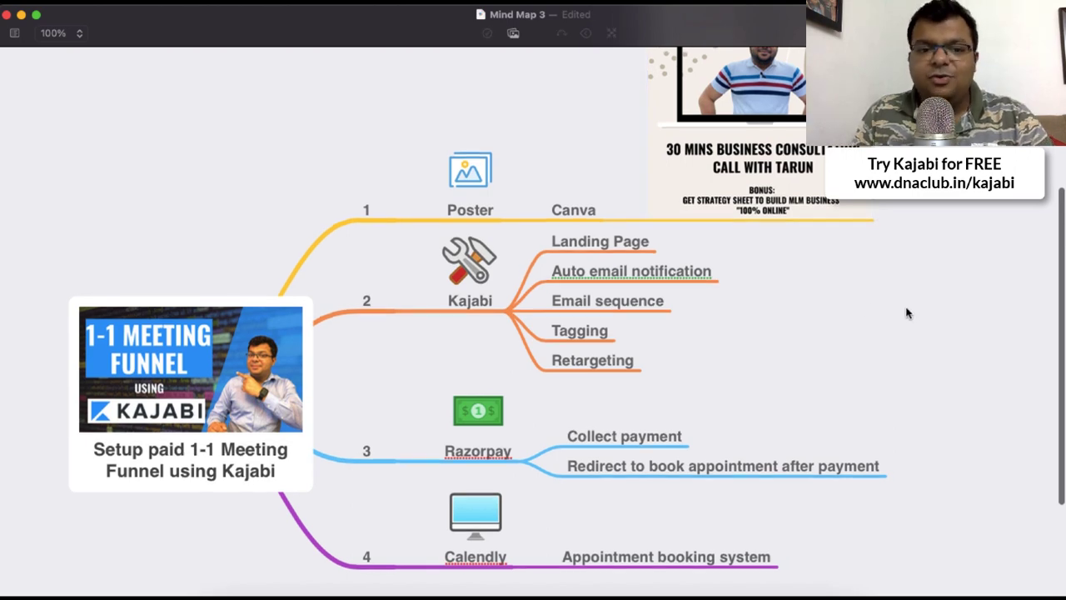
{"action": "scroll", "coordinate": [907, 313], "scroll_direction": "right", "scroll_amount": 2}
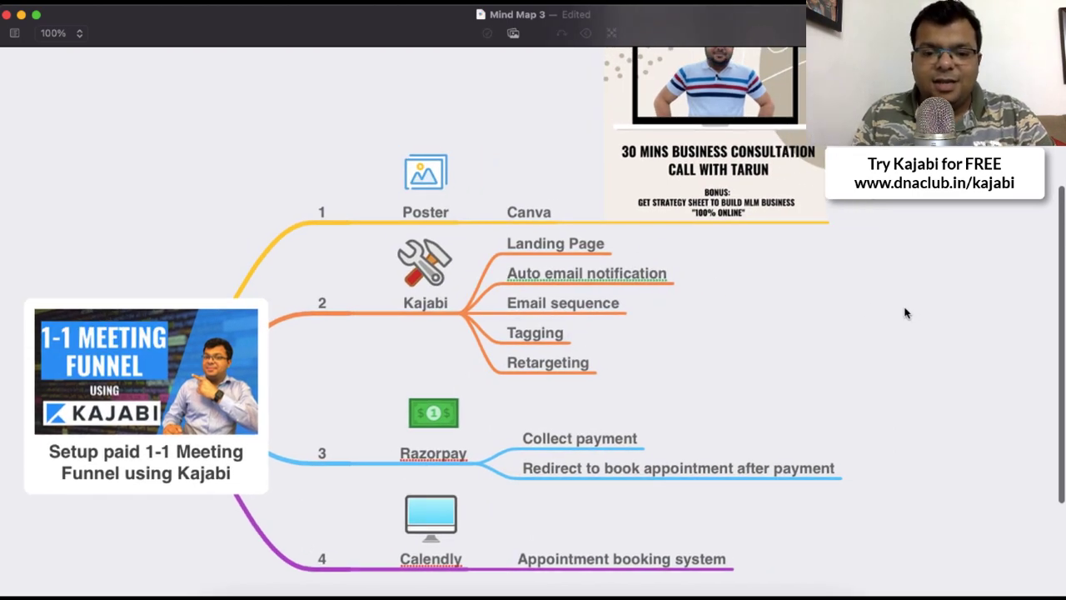
{"action": "scroll", "coordinate": [906, 312], "scroll_direction": "up", "scroll_amount": 1}
{"action": "scroll", "coordinate": [906, 313], "scroll_direction": "left", "scroll_amount": 1}
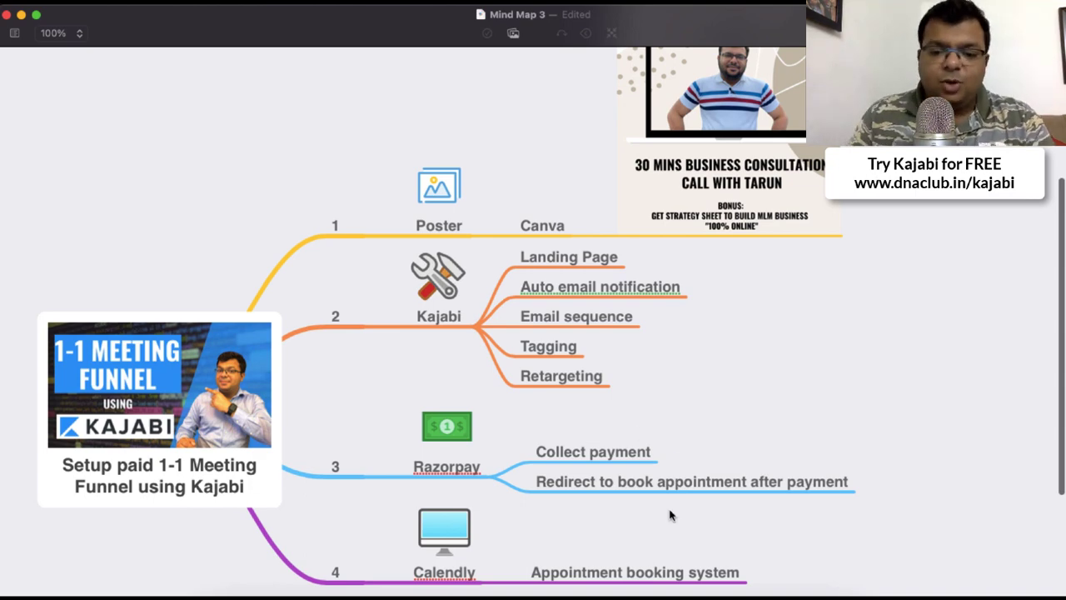
- Switch back to the browser, open dnaclub.in/kajabi and examine the Kajabi free trial offer
{"action": "left_click", "coordinate": [630, 590]}
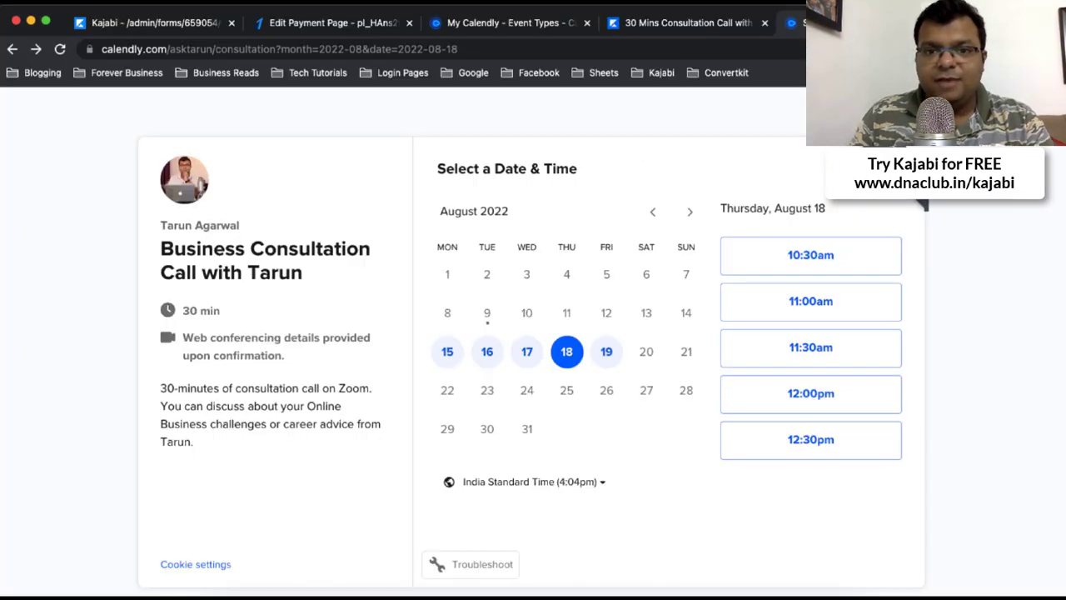
{"action": "left_click", "coordinate": [600, 47]}
{"action": "type", "text": "dnaclub.in/kajab"}
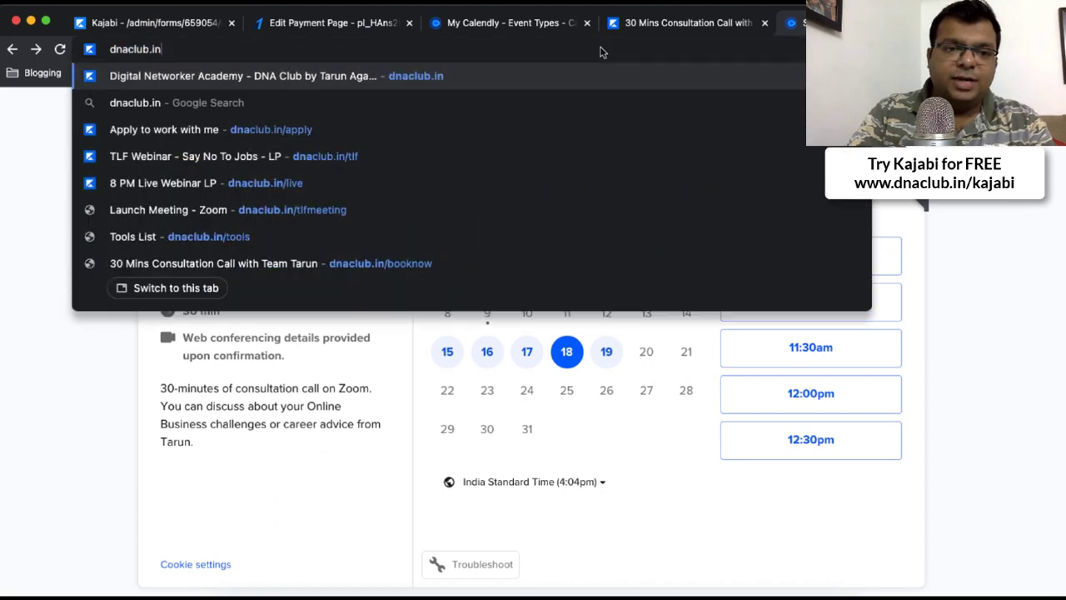
{"action": "type", "text": "i"}
{"action": "key", "text": "Return"}
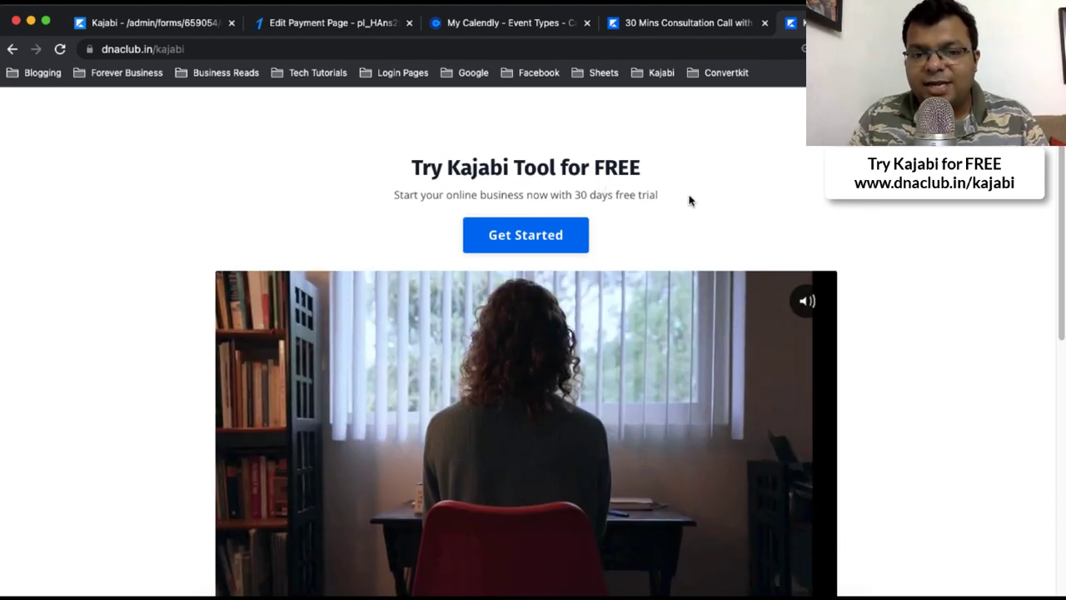
{"action": "left_click_drag", "start_coordinate": [573, 194], "coordinate": [658, 191]}
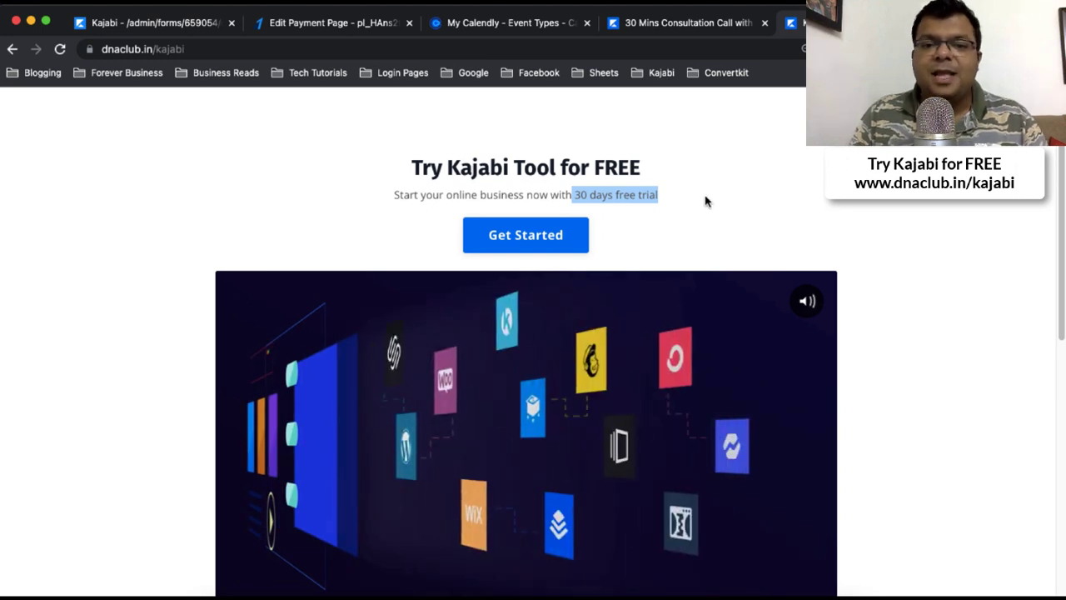
{"action": "left_click", "coordinate": [706, 201]}
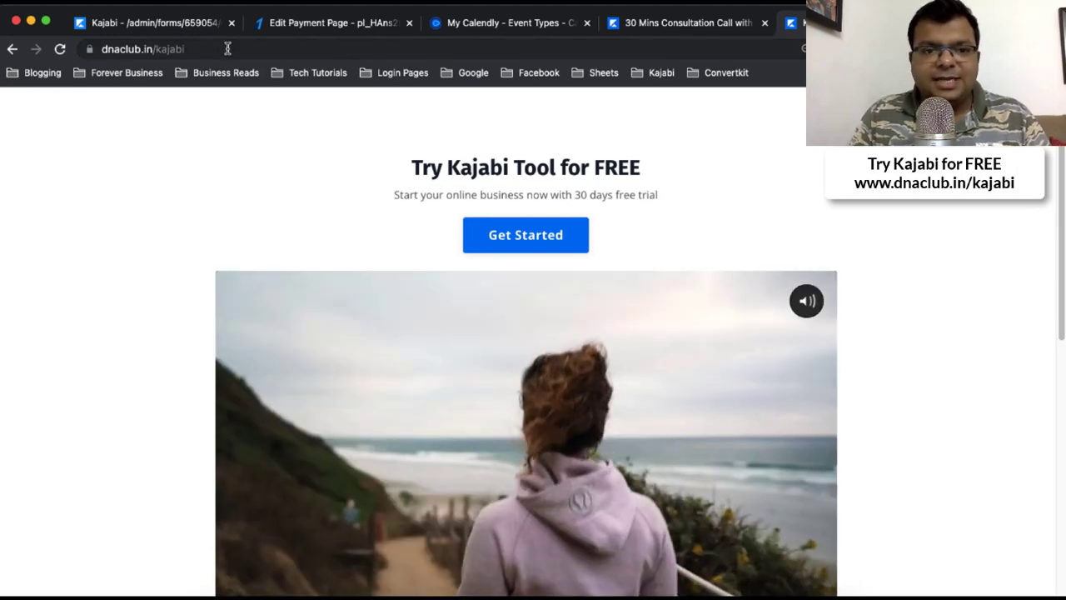
- Open dnaclub.in/kajabi99 to view the Kajabi promotional offer
{"action": "left_click", "coordinate": [247, 48]}
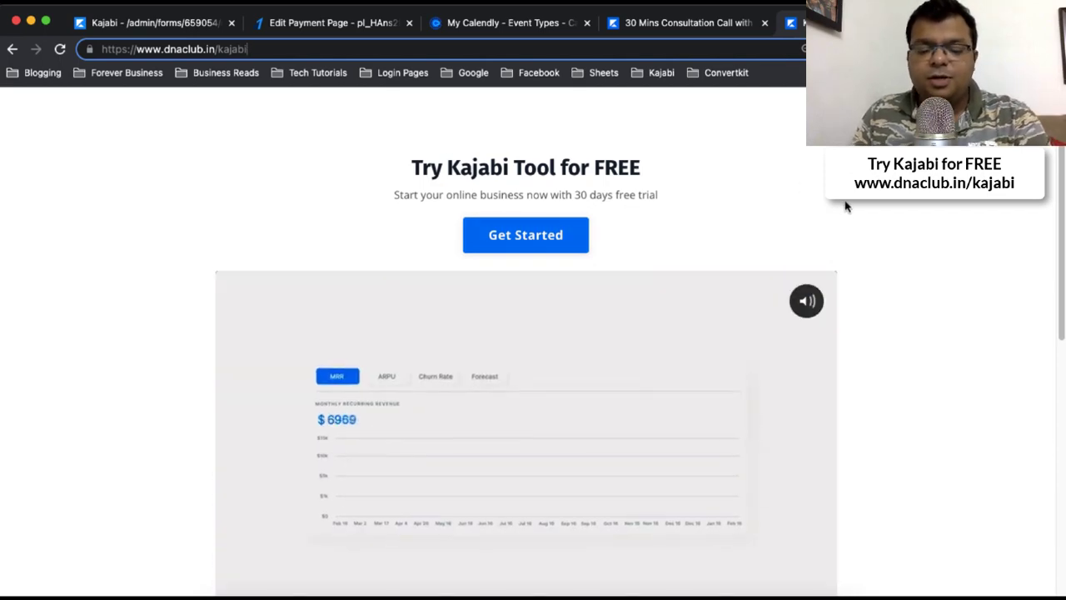
{"action": "type", "text": "99"}
{"action": "key", "text": "Return"}
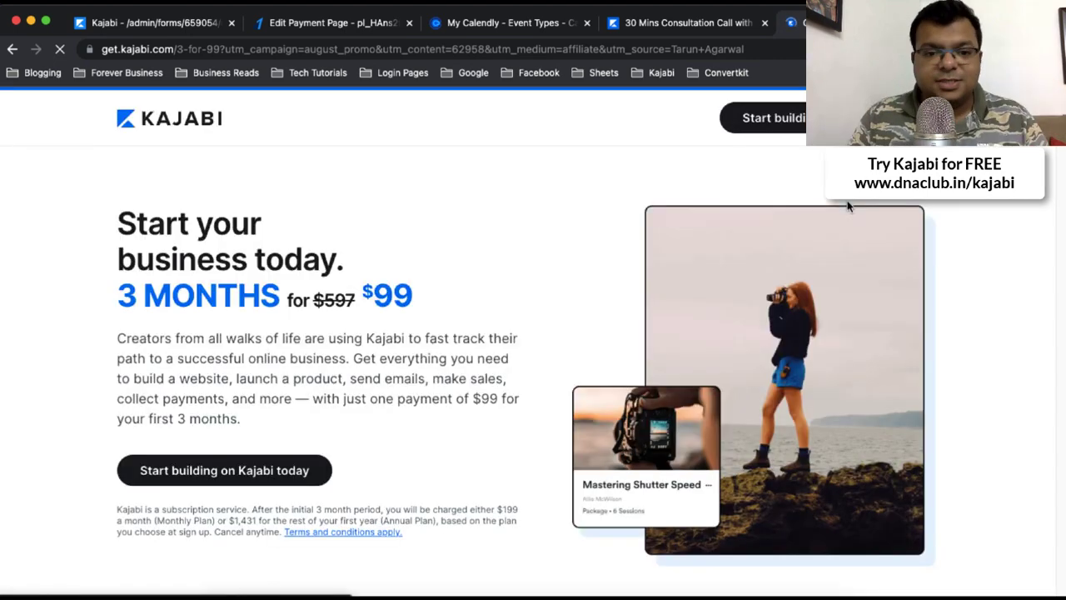
- Look over the Kajabi offer of 3 months for $99, and open it again through dnaclub.in/kajabi99
{"action": "scroll", "coordinate": [475, 383], "scroll_direction": "down", "scroll_amount": 2}
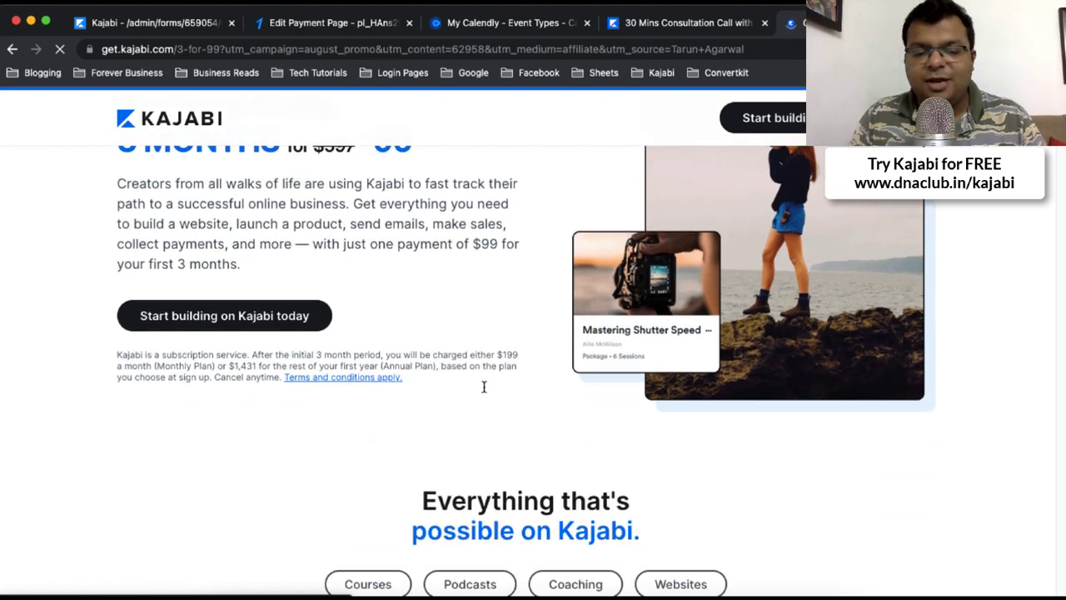
{"action": "scroll", "coordinate": [483, 385], "scroll_direction": "up", "scroll_amount": 2}
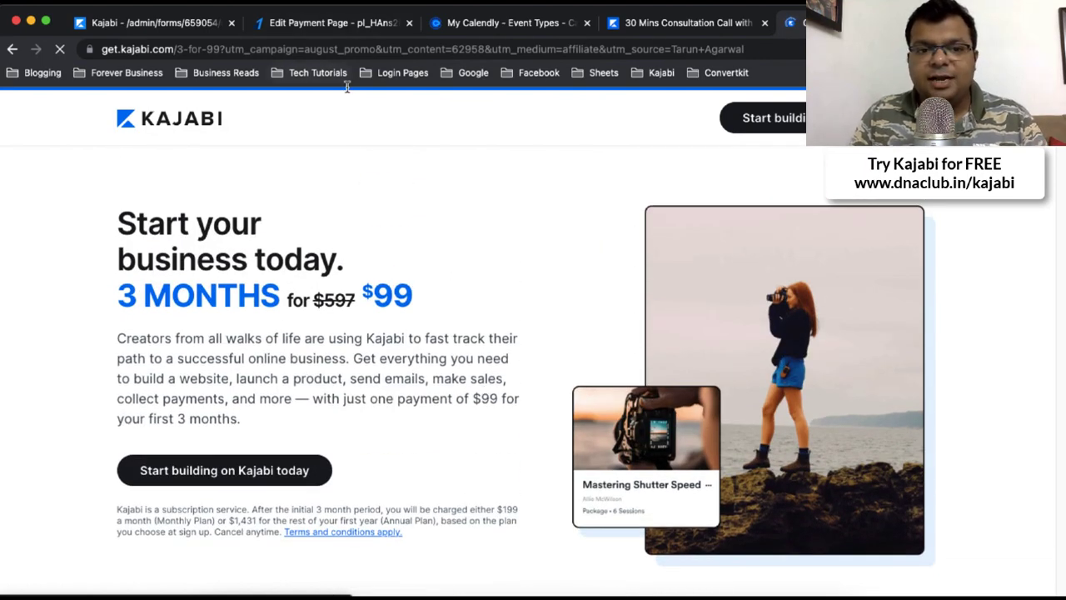
{"action": "left_click", "coordinate": [349, 49]}
{"action": "type", "text": "dnaclub.in/"}
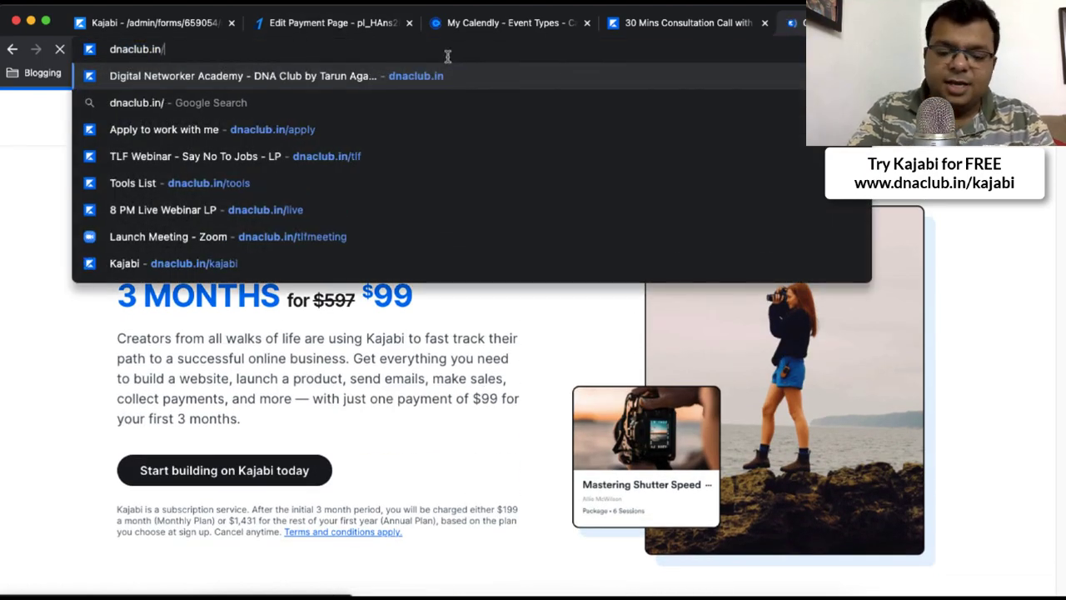
{"action": "type", "text": "kajabi99"}
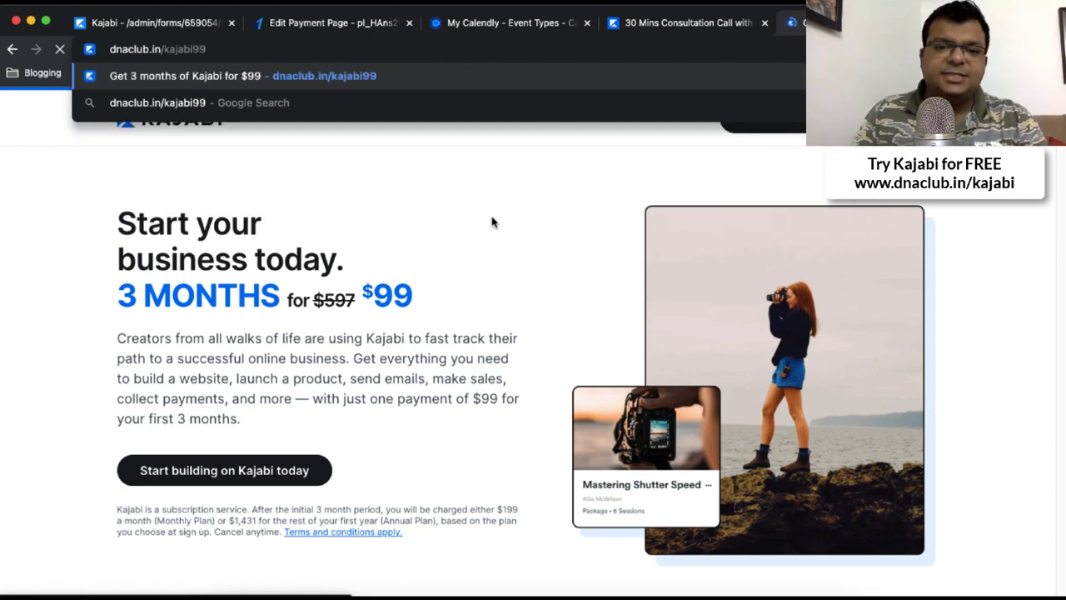
{"action": "key", "text": "Return"}
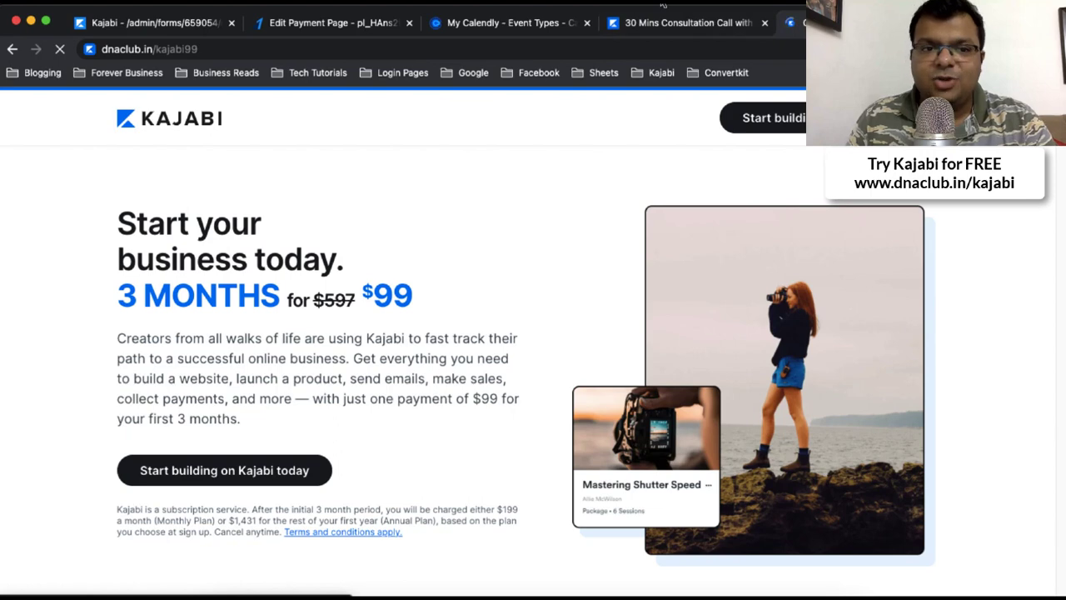
{"action": "left_click", "coordinate": [820, 4]}
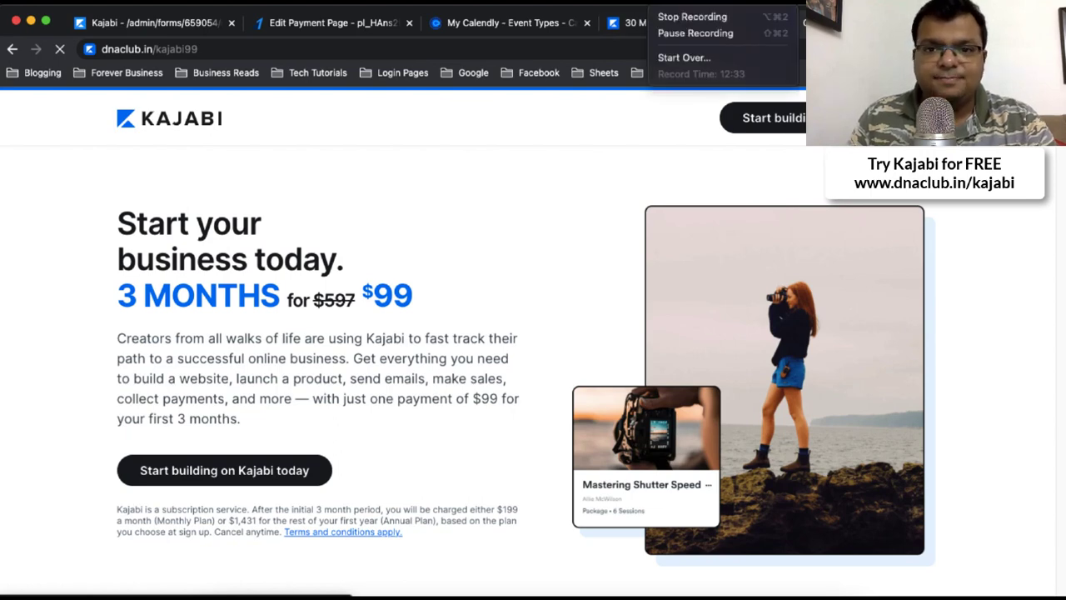